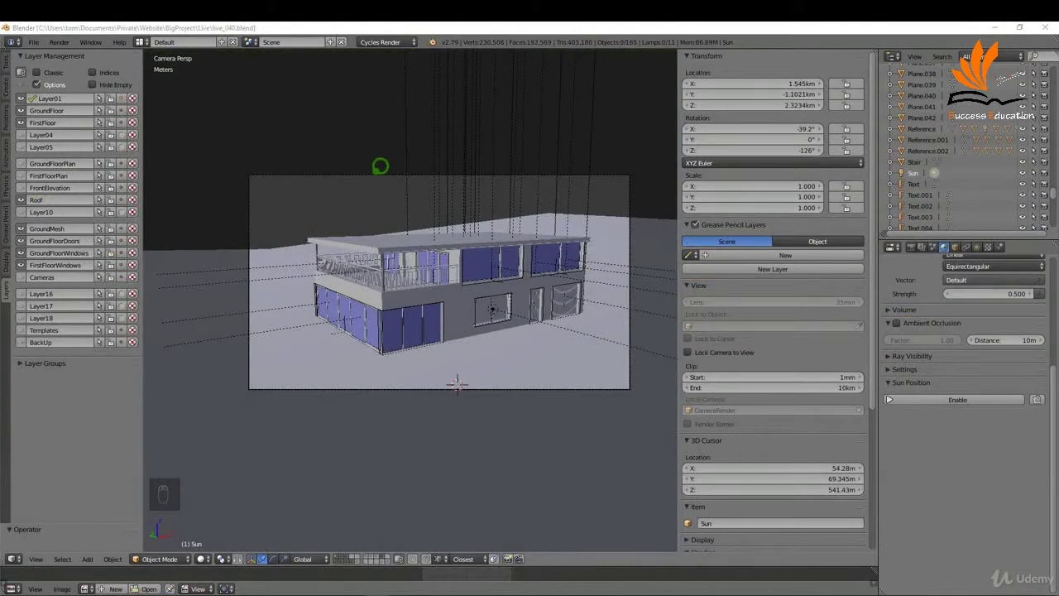
Step: Select CameraRender, frame it close on the ground-floor glass doors, and hide the GroundMesh layer
right_click(380, 167)
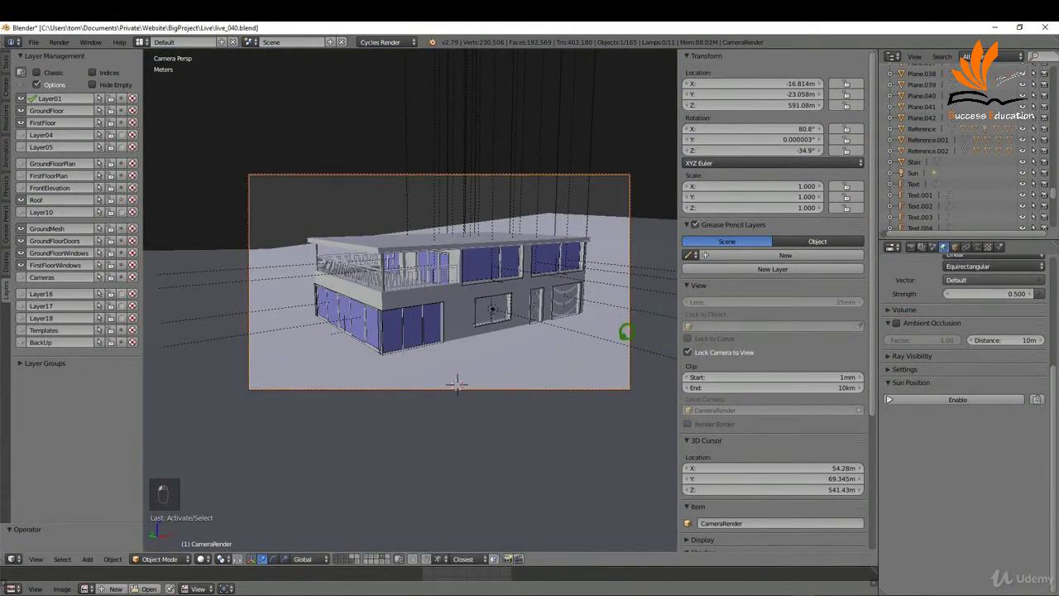
scroll(449, 279, up, 5)
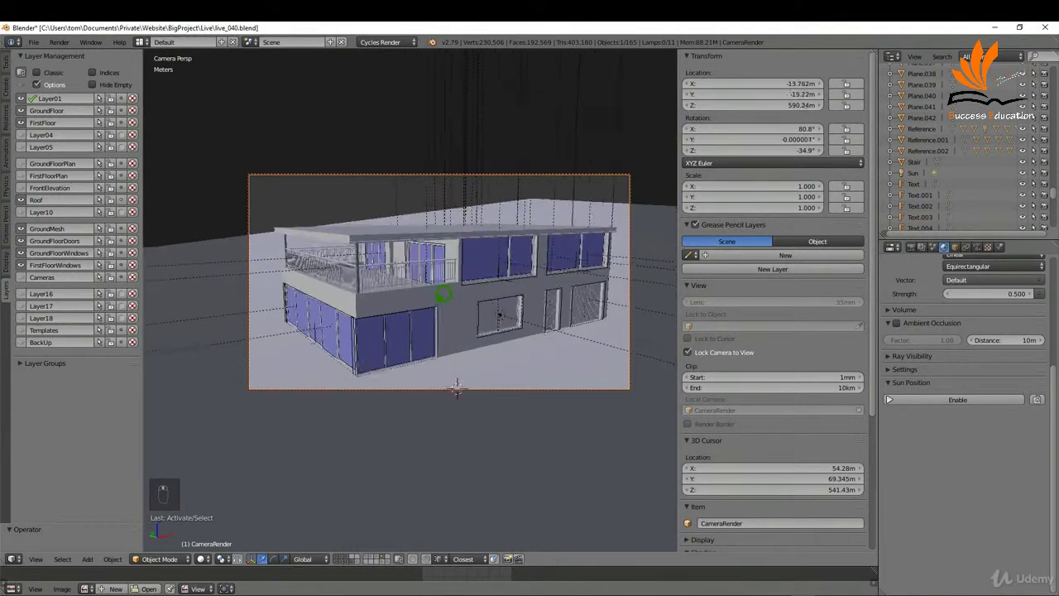
shift+middle_drag(443, 291, 444, 290)
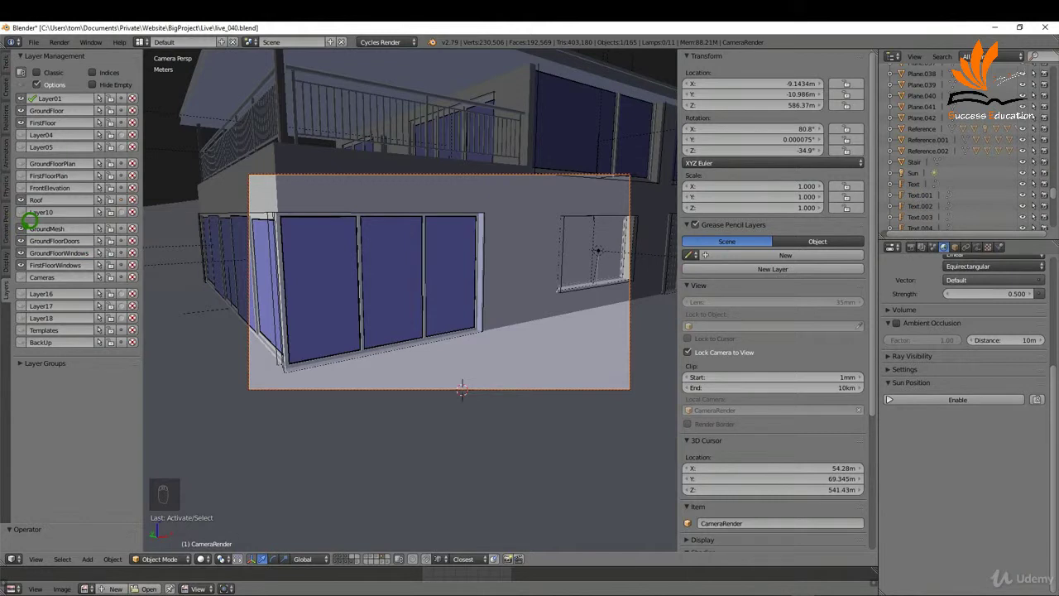
click(21, 229)
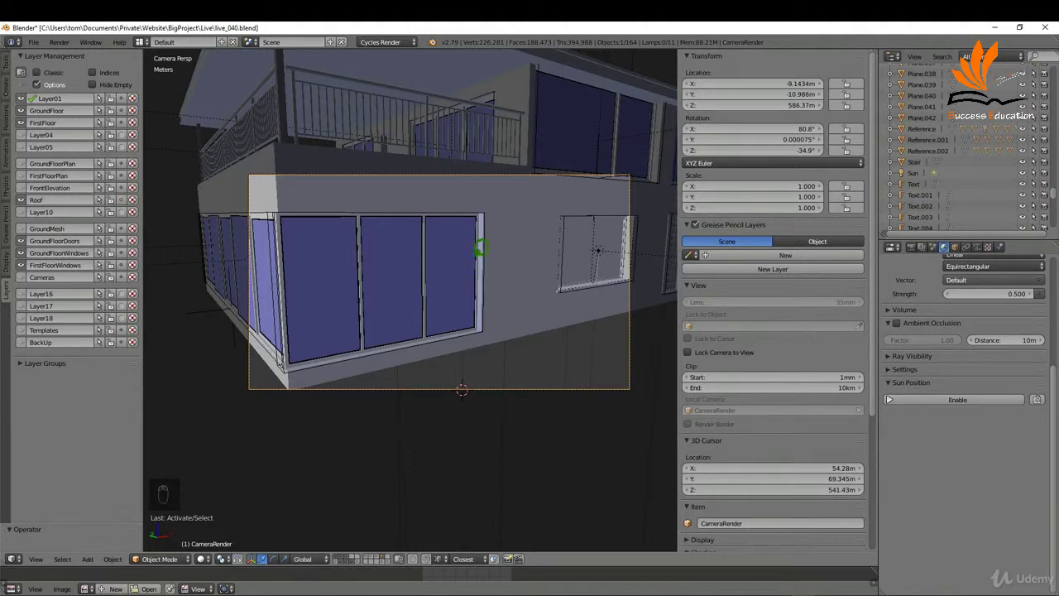
Step: Preview the scene in Cycles rendered shading, then return the viewport to solid shading
key(z)
click(537, 206)
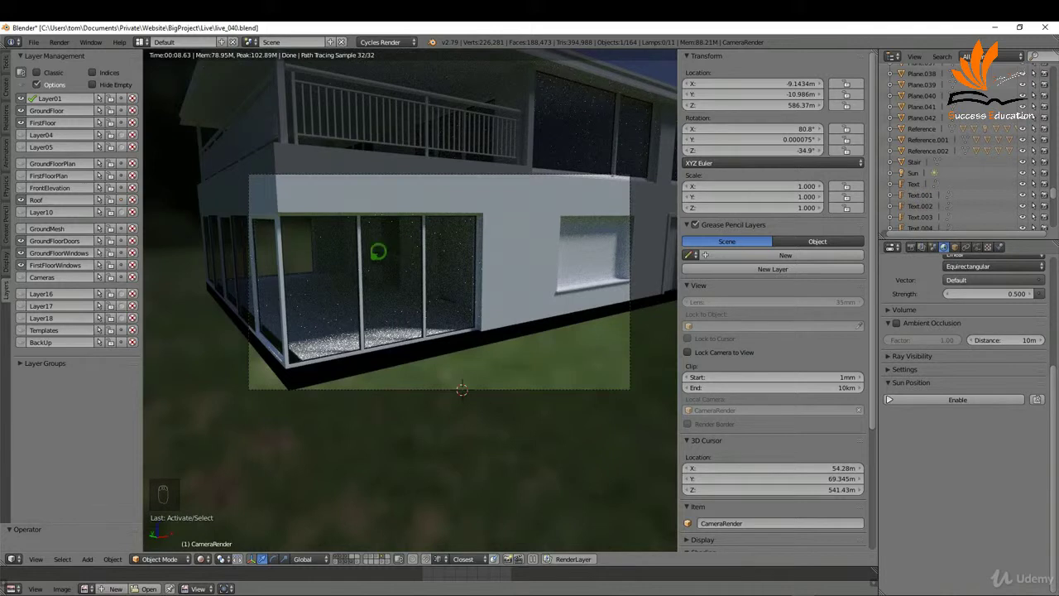
key(z)
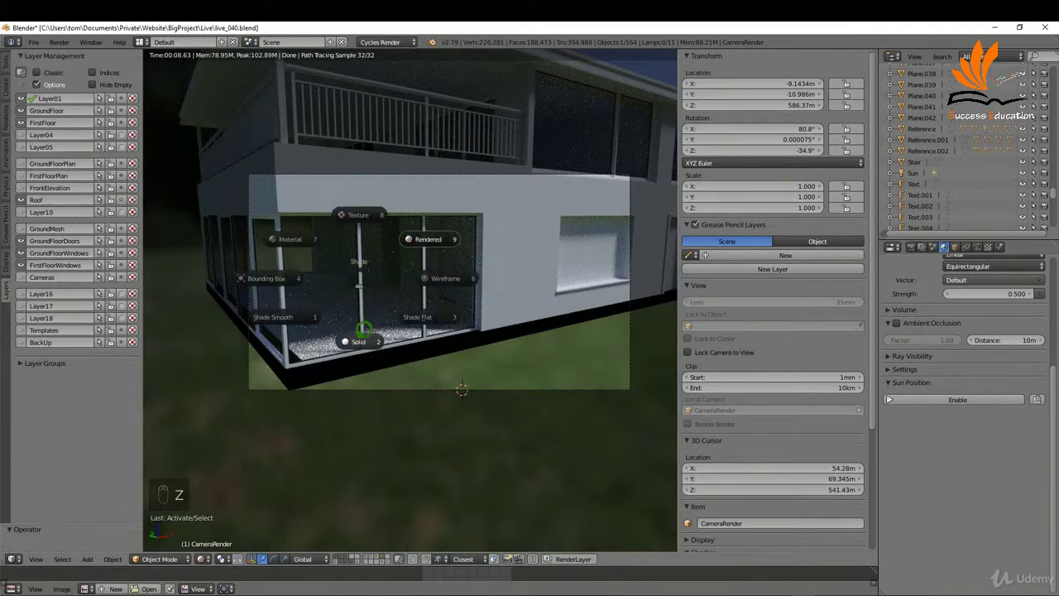
click(364, 330)
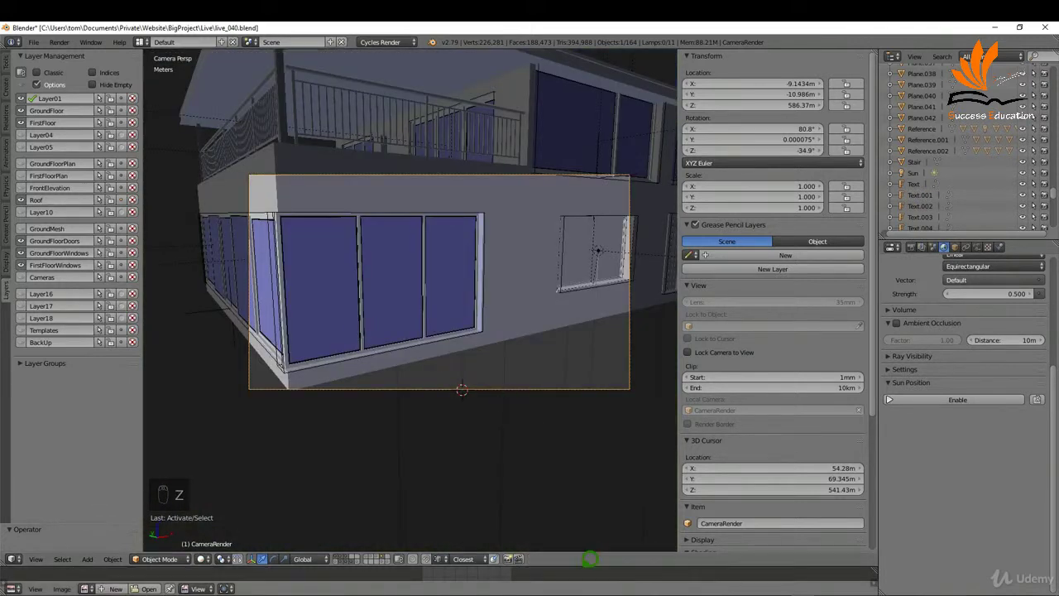
Step: Enlarge the lower editor area and turn it into a Node Editor
drag(569, 577, 563, 349)
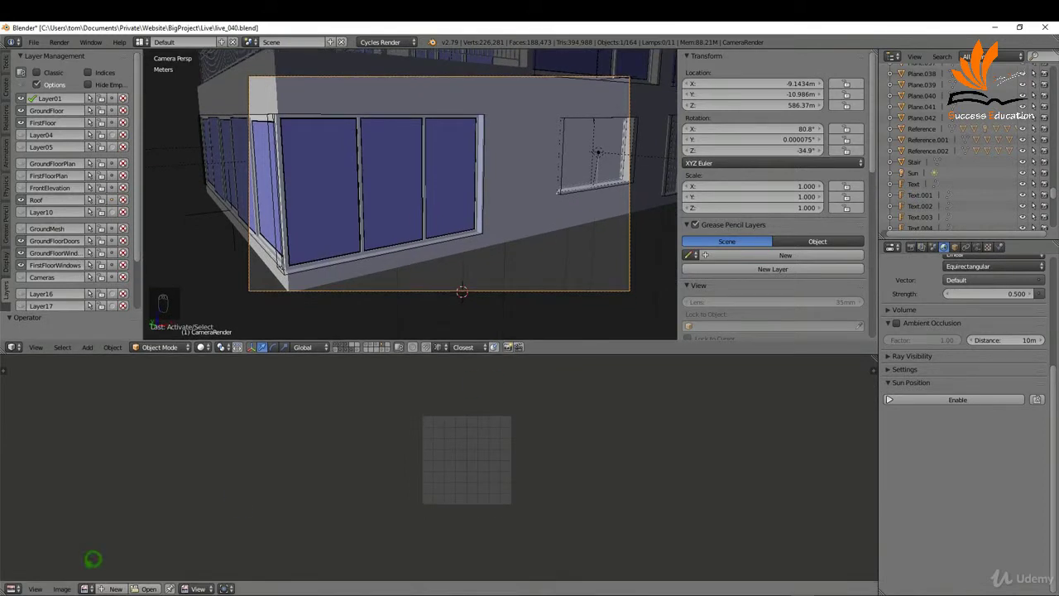
click(13, 586)
click(49, 467)
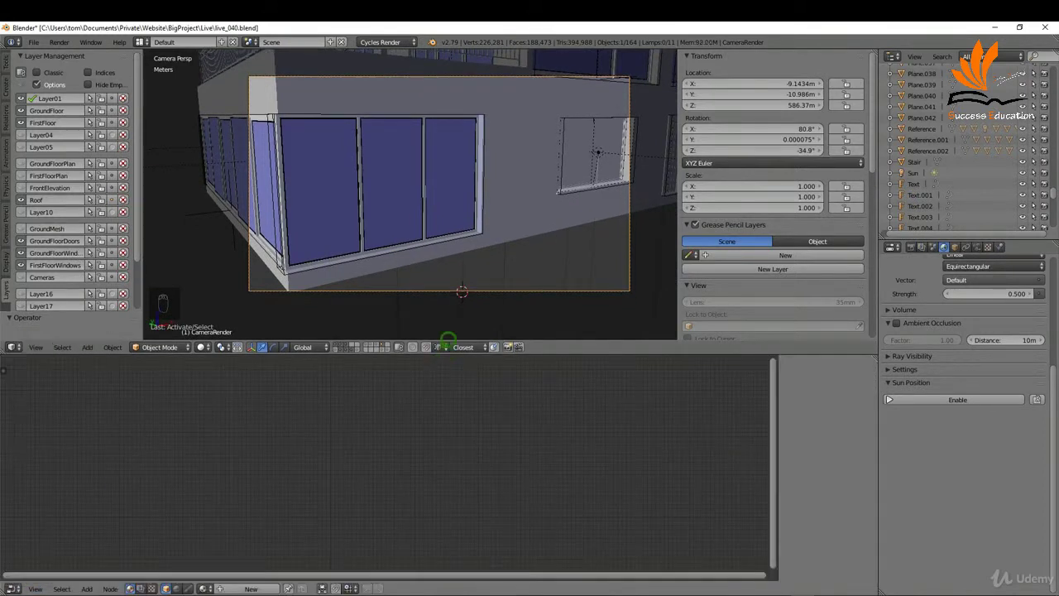
Step: Select Window.005 and show its Glass material slot in the node editor
right_click(401, 232)
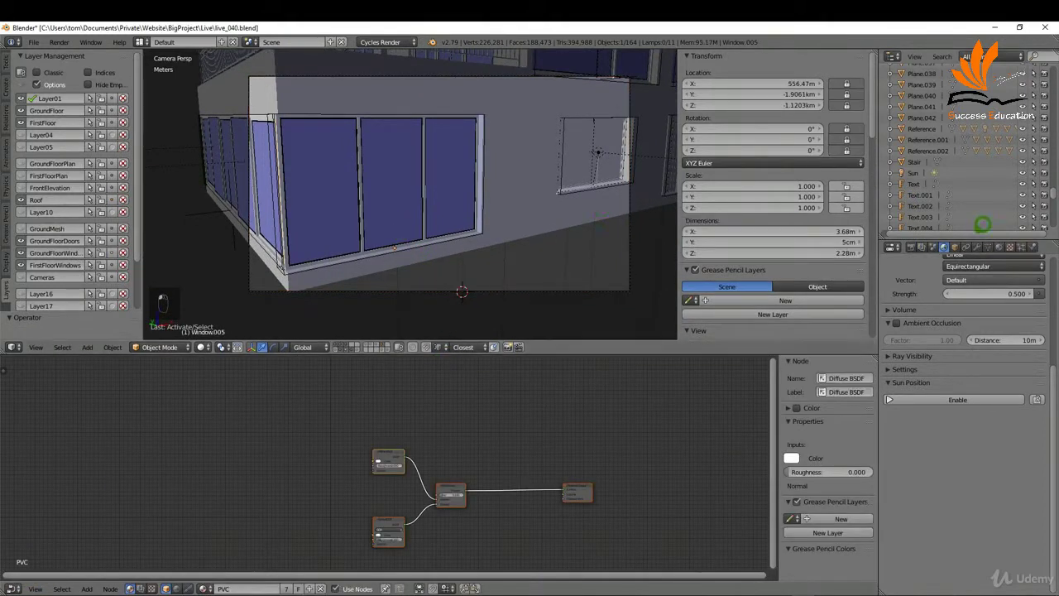
click(998, 245)
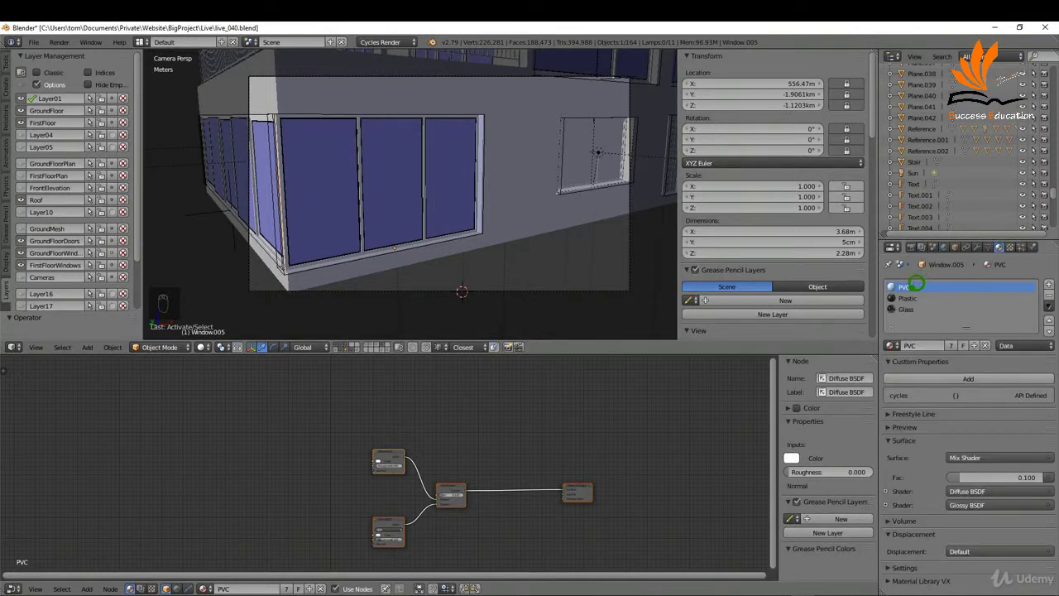
click(907, 298)
click(907, 308)
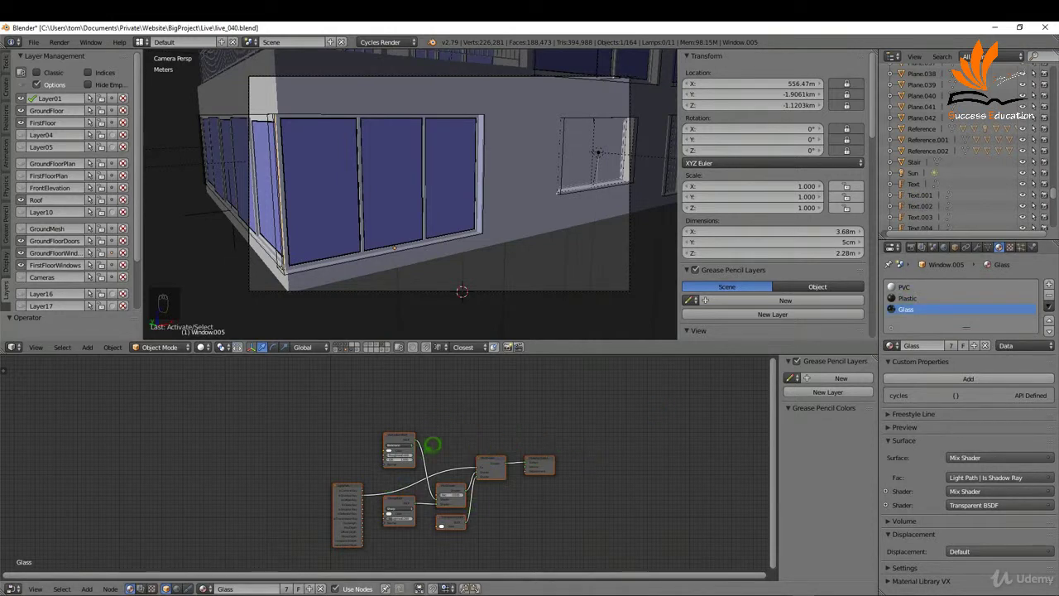
Step: Move the Material Output aside and delete the old Glass mix-shader nodes
key(a)
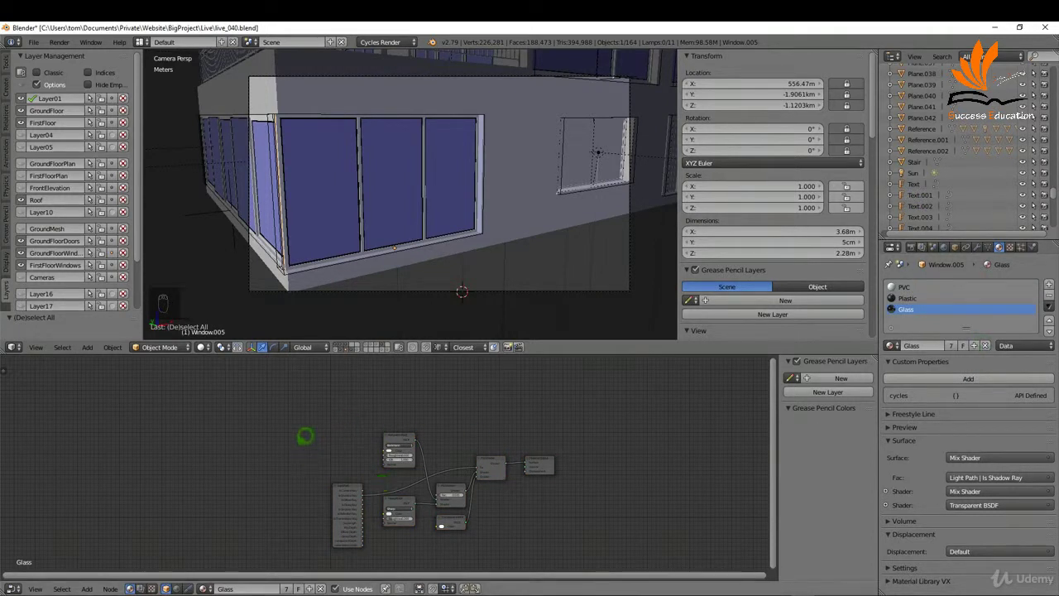
key(b)
drag(277, 417, 499, 547)
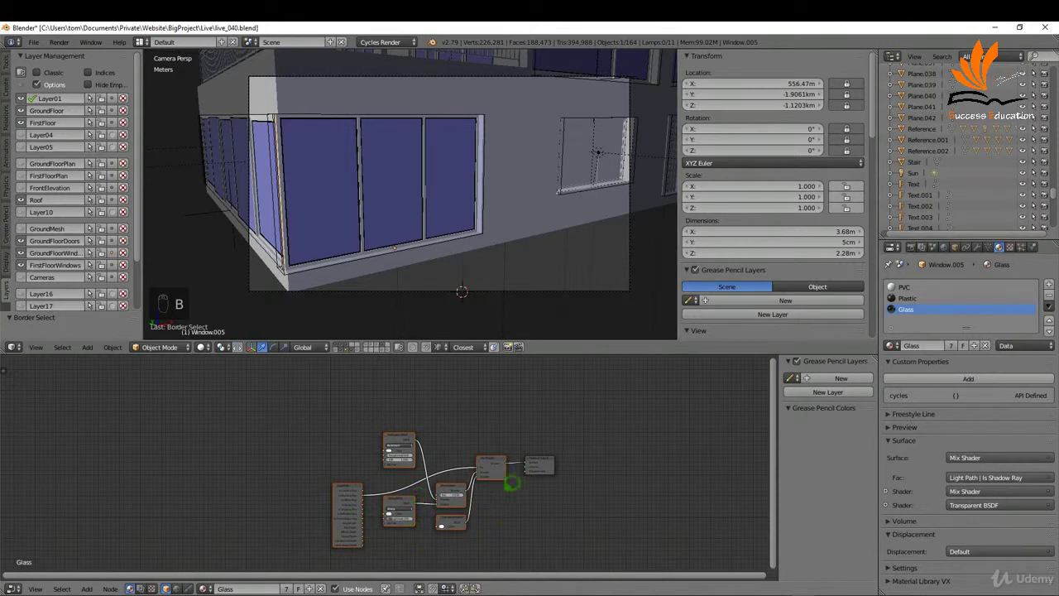
drag(552, 453, 596, 437)
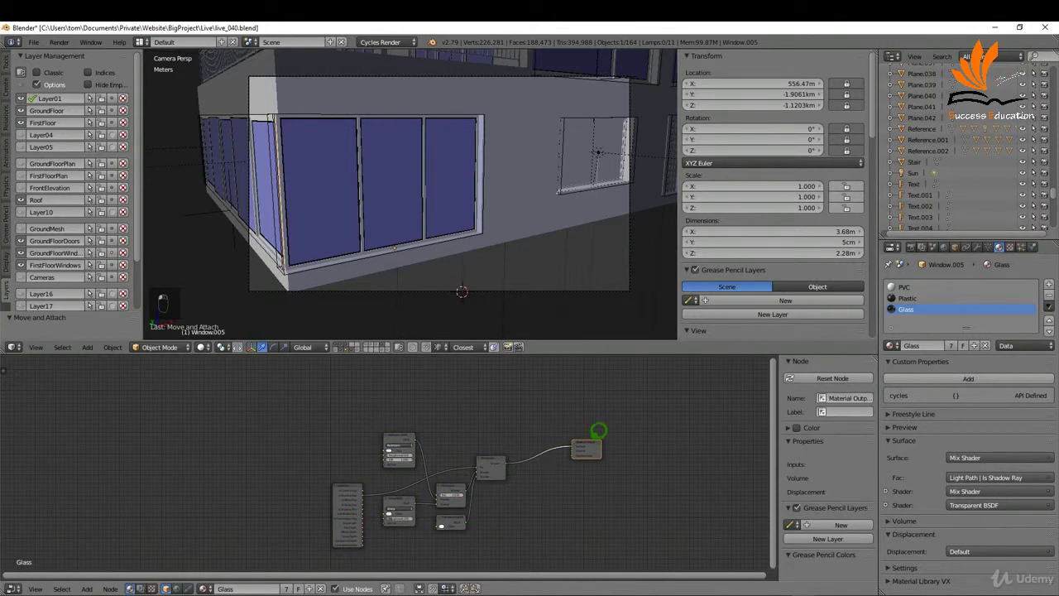
key(a)
key(b)
drag(420, 489, 508, 538)
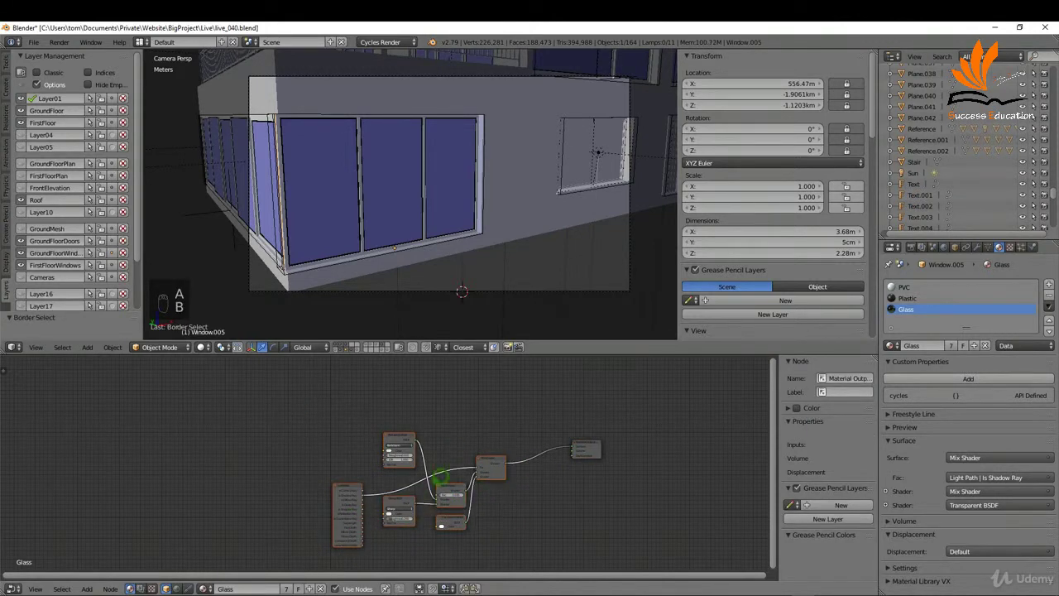
key(Delete)
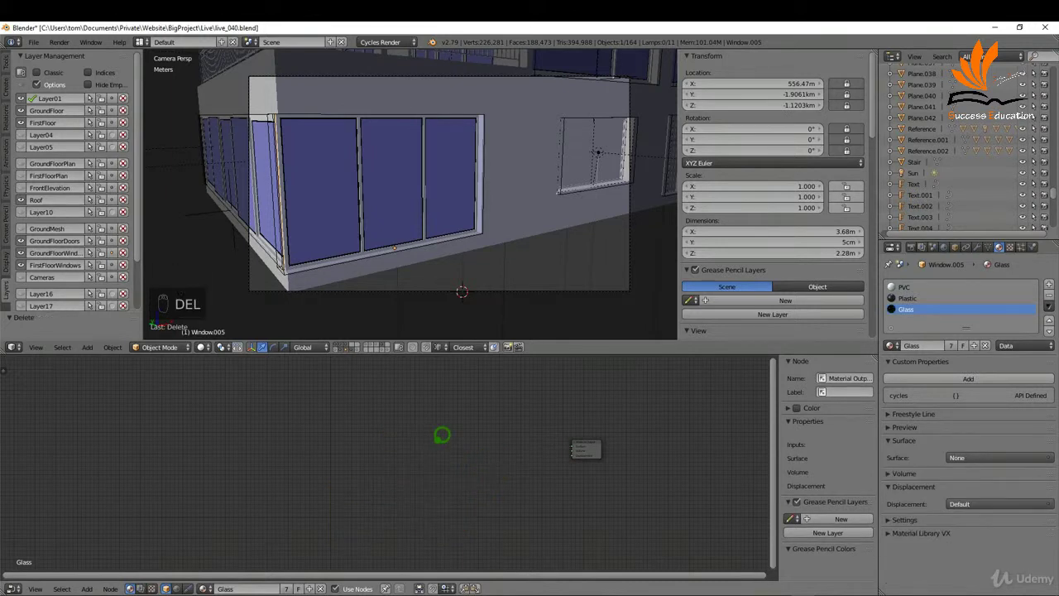
Step: Add a Principled BSDF node and link it to the Material Output Surface
key(shift+a)
mouse_move(416, 476)
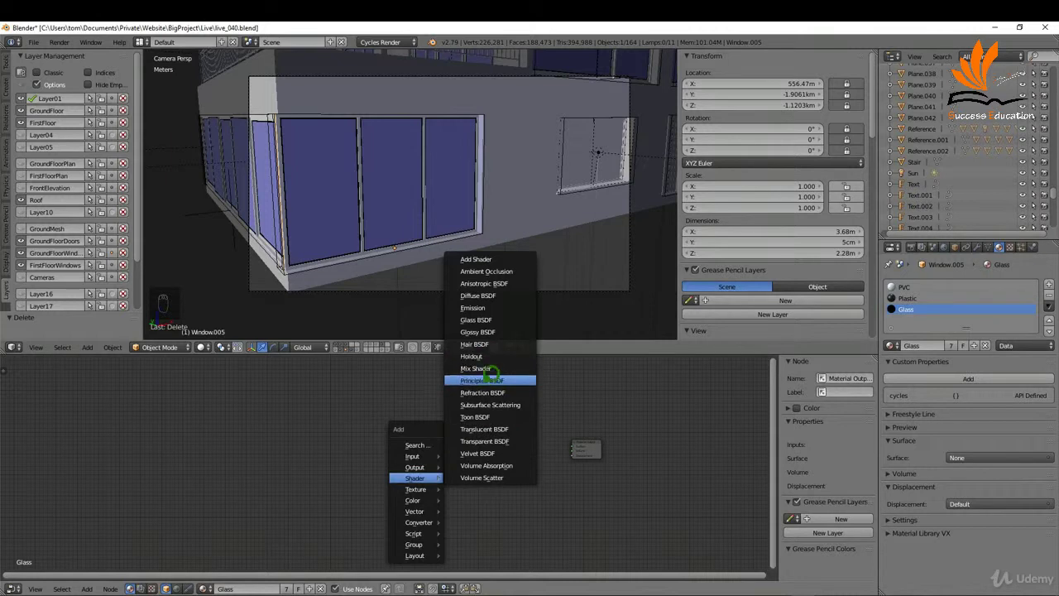
click(495, 374)
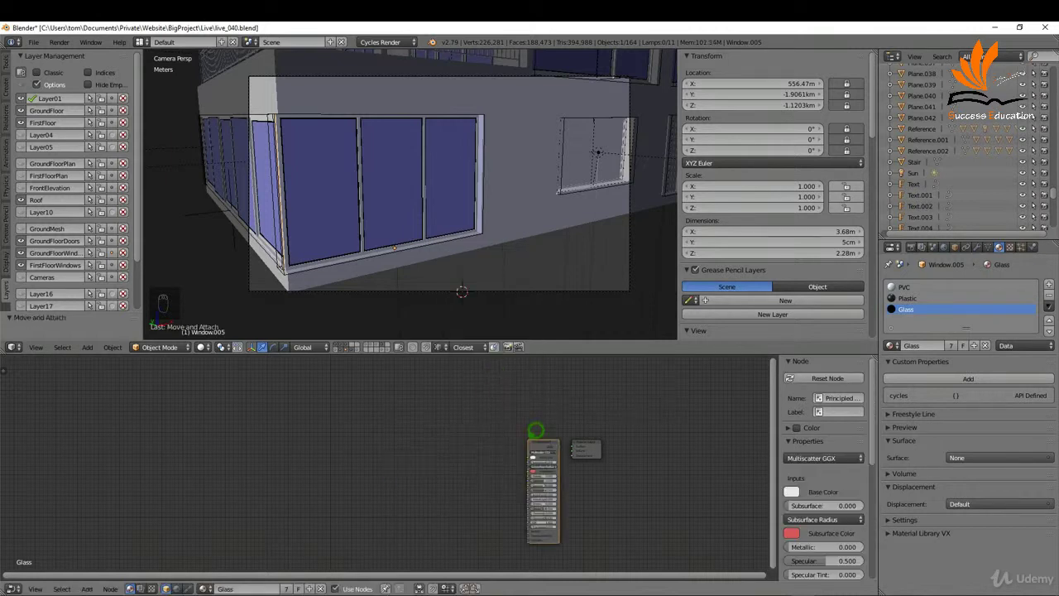
scroll(571, 489, up, 3)
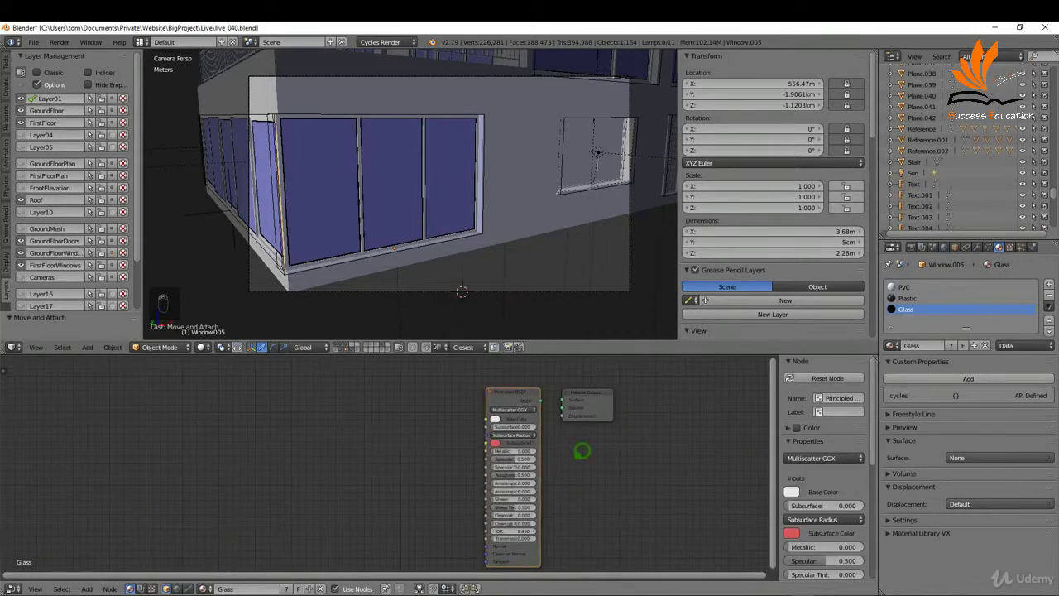
scroll(582, 451, up, 1)
drag(541, 383, 652, 371)
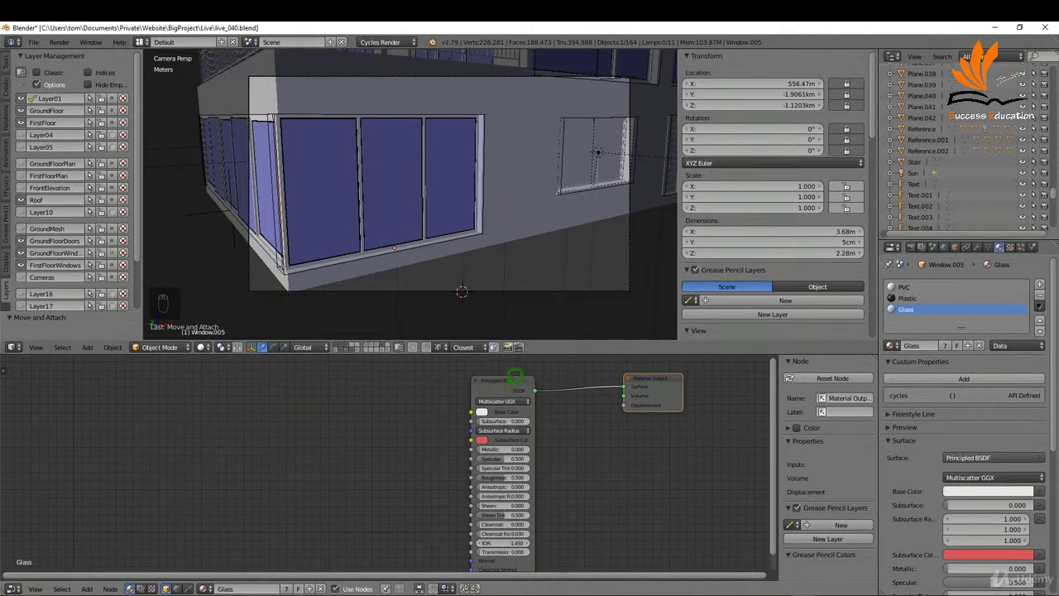
drag(515, 379, 505, 352)
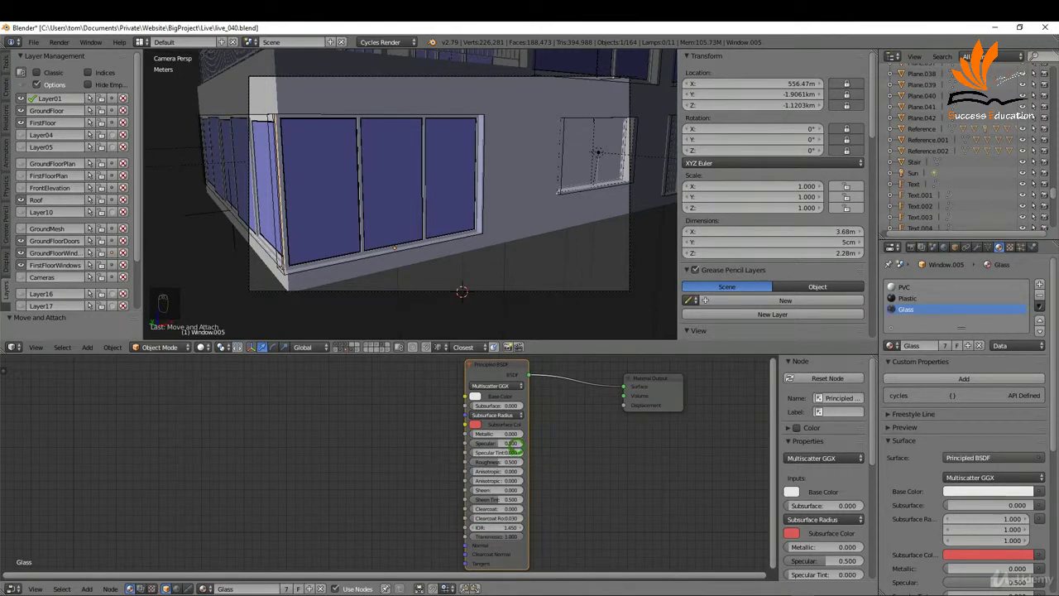
Step: Check the doors render as see-through glass in rendered shading, then return to solid
key(z)
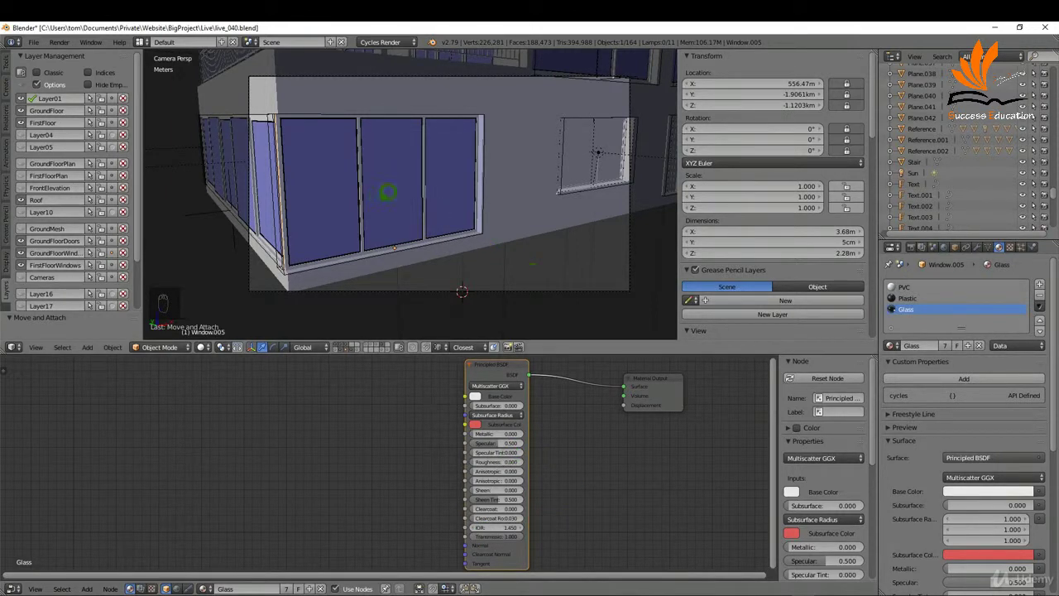
key(z)
click(459, 154)
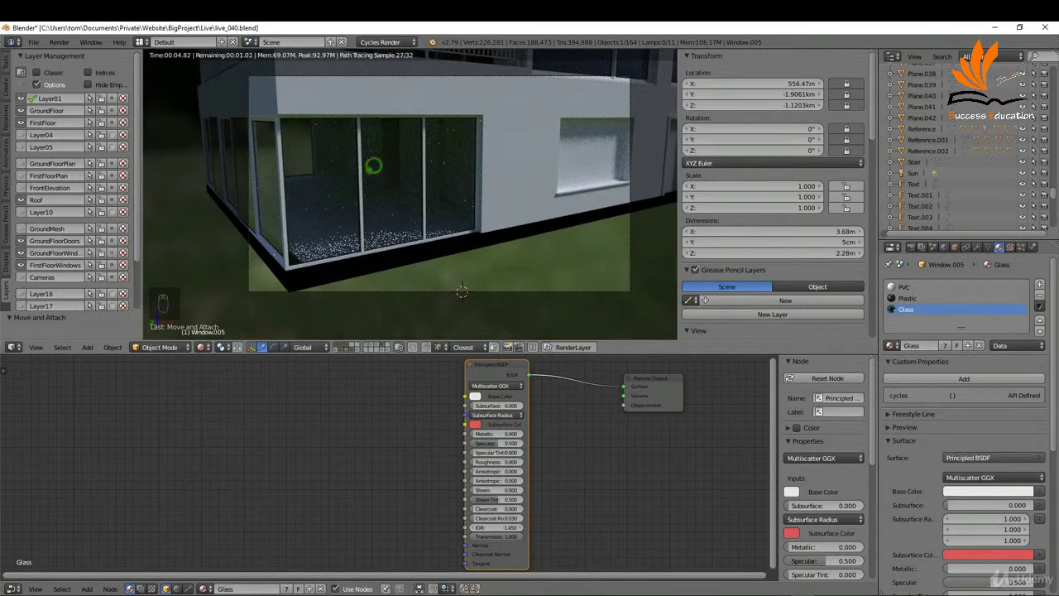
key(z)
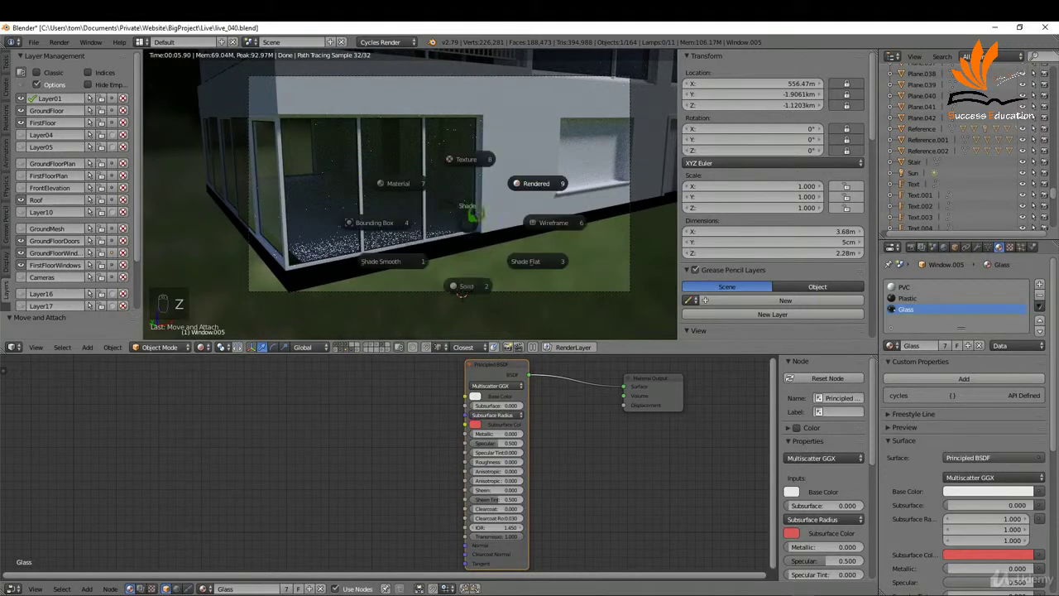
click(478, 282)
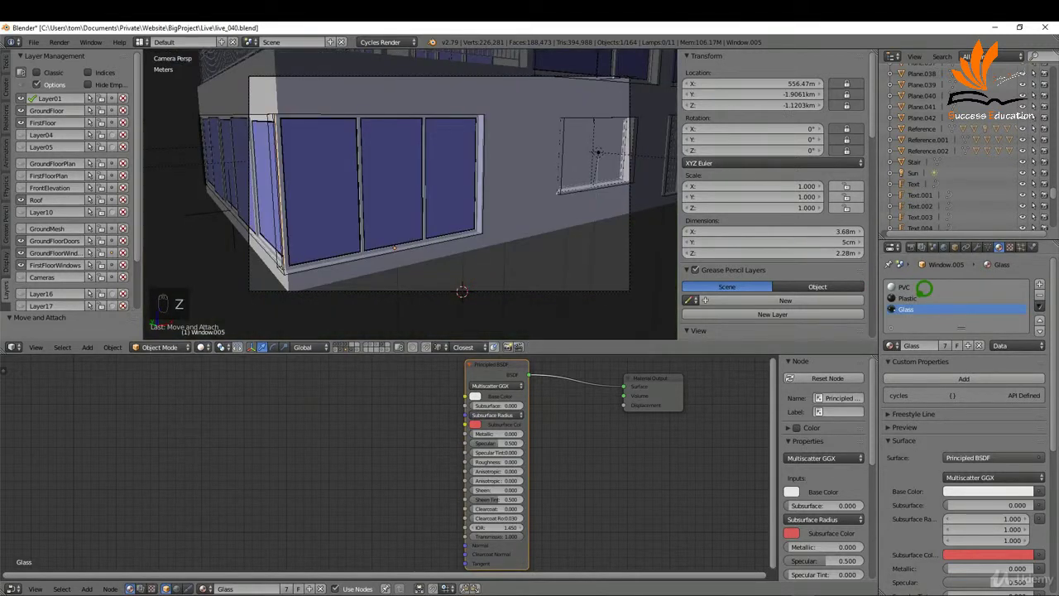
Step: In the Plastic material, delete the old Diffuse, Mix and Glossy nodes
click(910, 298)
key(a)
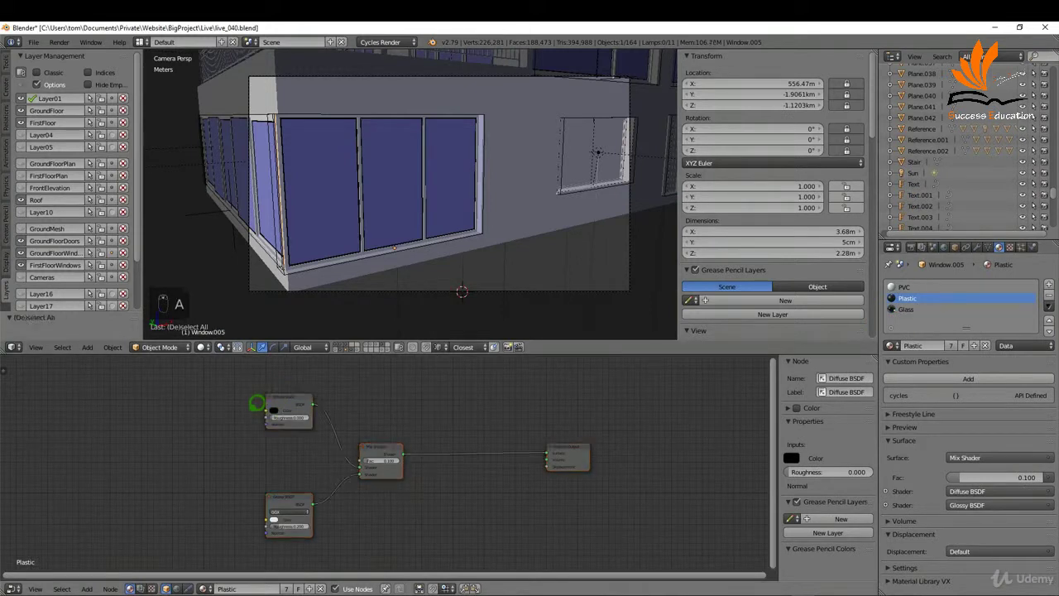
key(b)
drag(206, 384, 512, 542)
key(Delete)
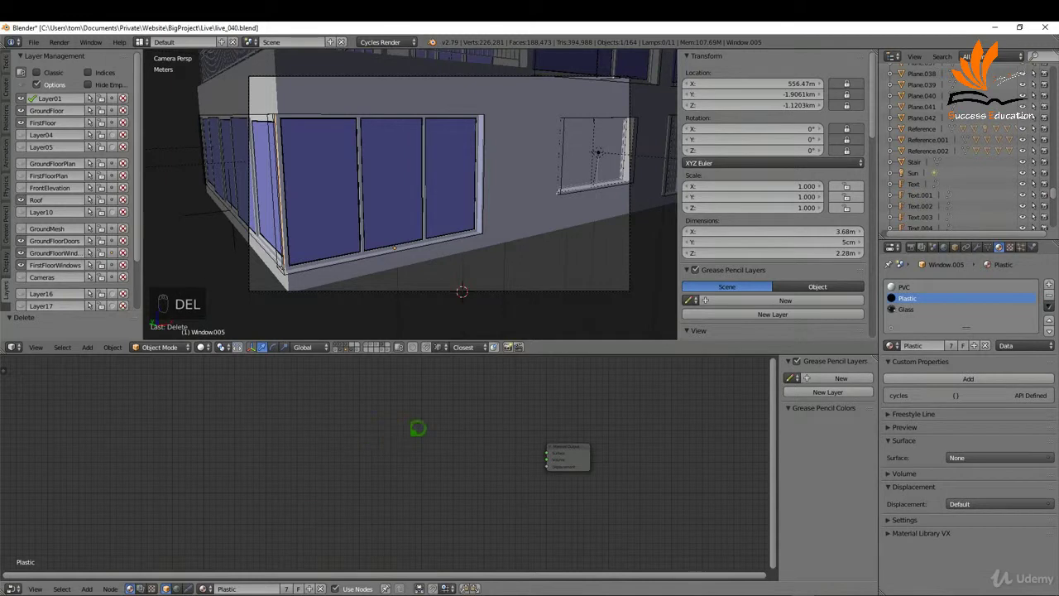
Step: Add a Principled BSDF to Plastic and link it to the output Surface
key(shift+a)
mouse_move(418, 428)
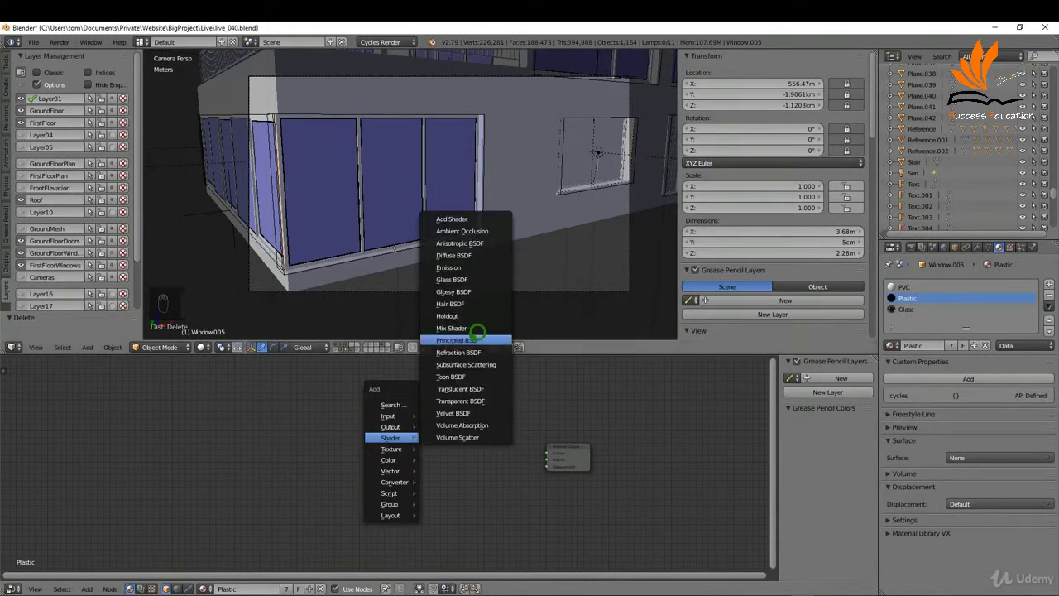
click(475, 334)
click(474, 370)
drag(514, 402, 549, 449)
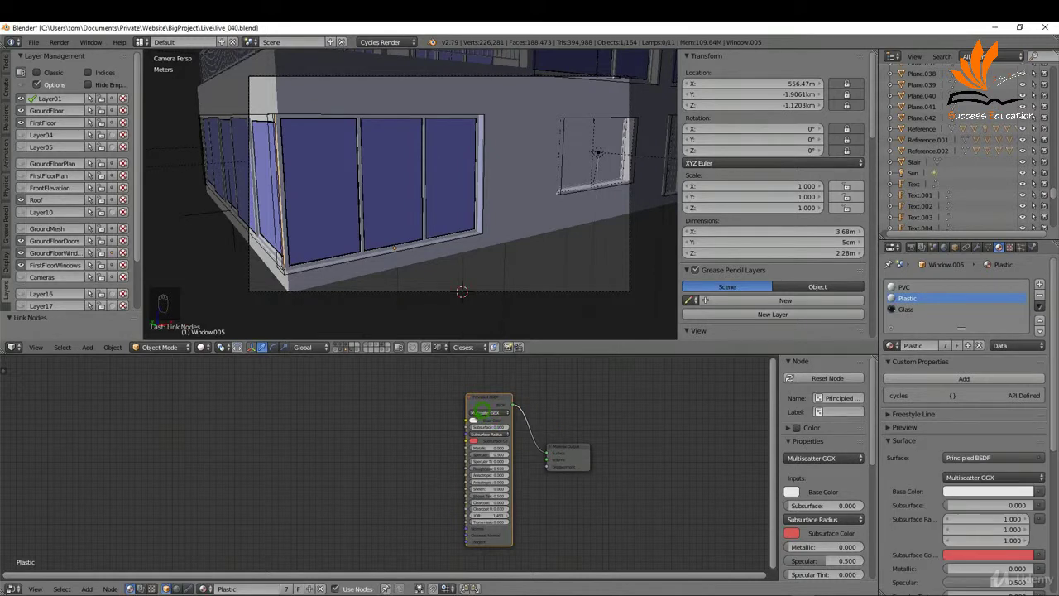
Step: Give the Plastic Principled BSDF a near-black base colour and Roughness 0.100
click(482, 411)
drag(522, 332, 521, 370)
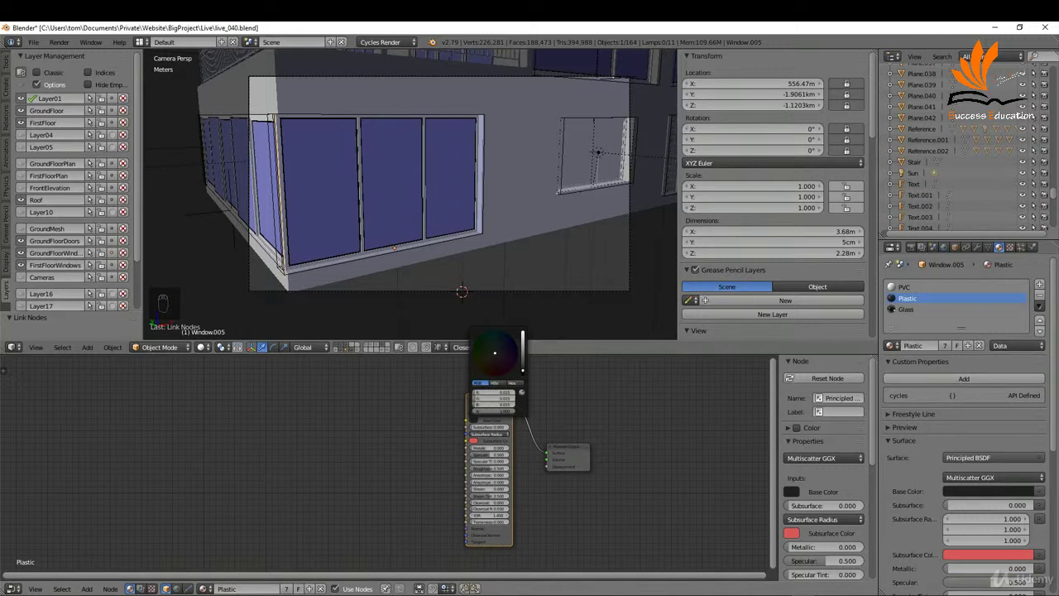
click(525, 404)
scroll(455, 412, up, 3)
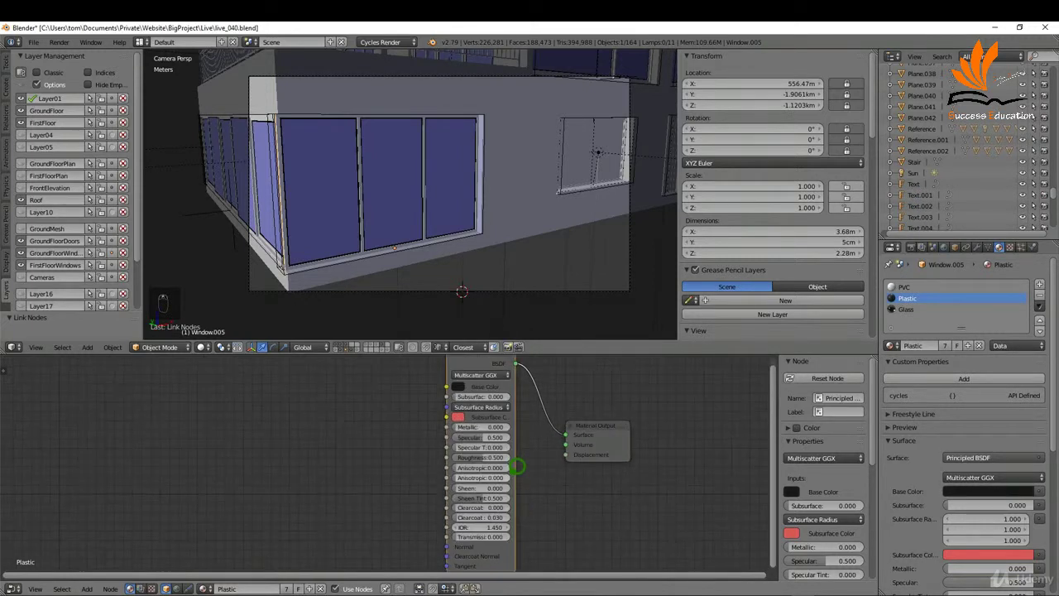
mouse_move(460, 422)
mouse_down()
mouse_move(495, 423)
mouse_move(460, 423)
mouse_move(451, 411)
mouse_up()
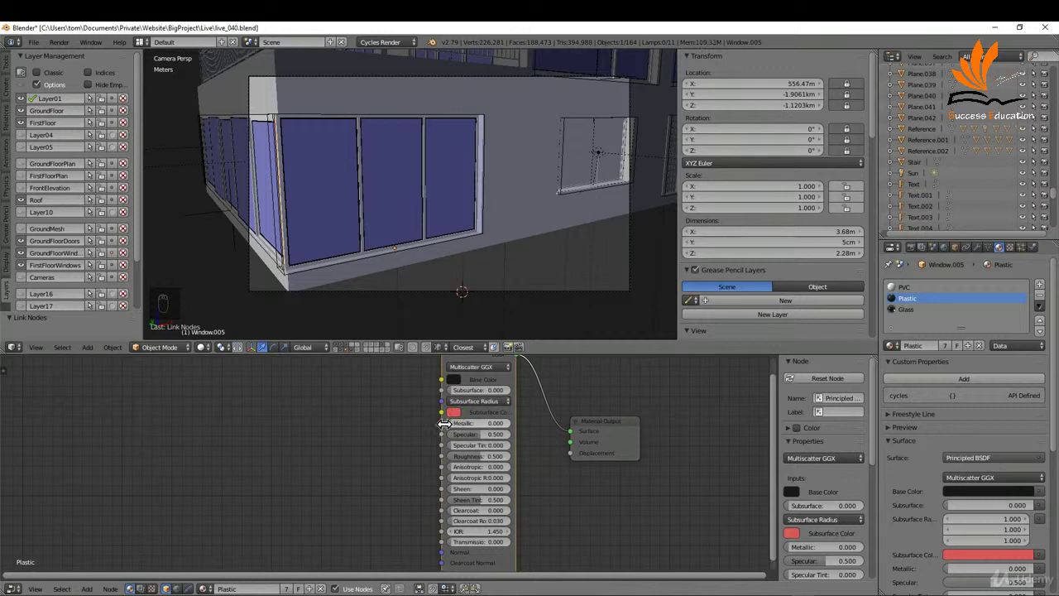
click(484, 434)
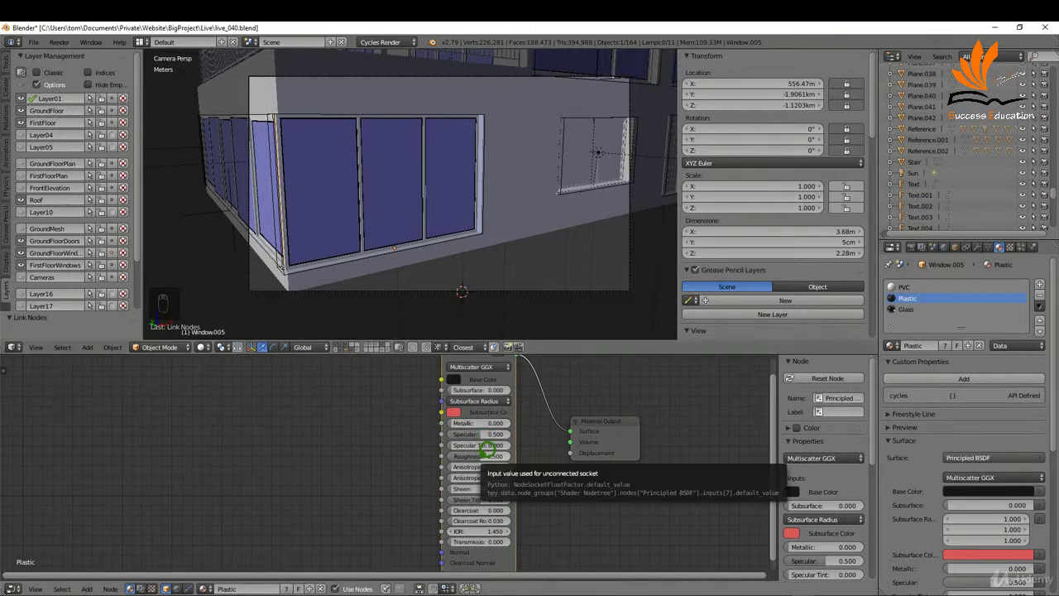
drag(483, 453, 489, 454)
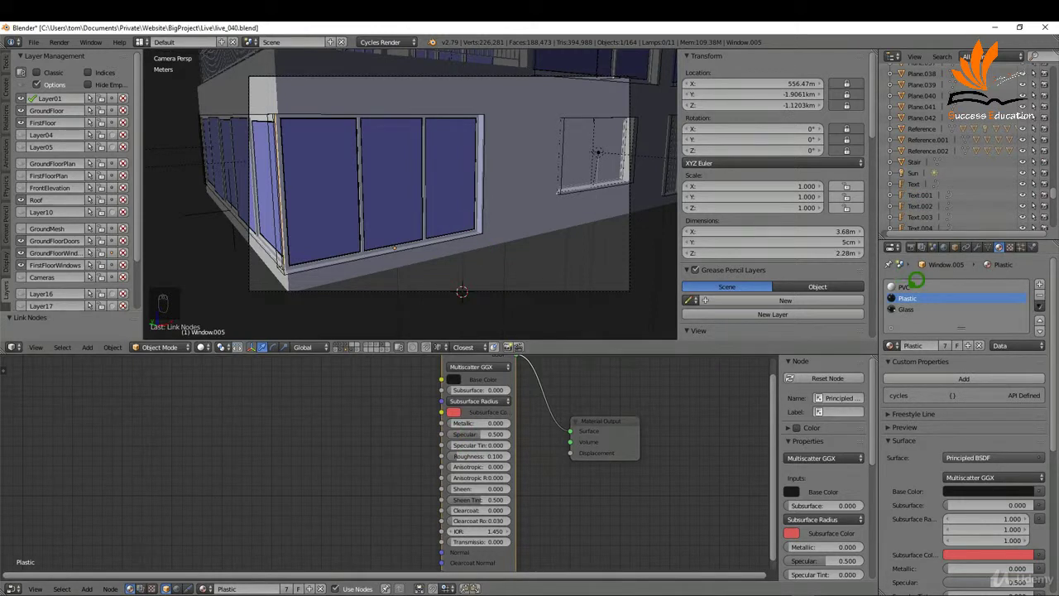
Step: In the PVC material, delete the old Diffuse, Mix and Glossy nodes
click(909, 286)
scroll(262, 402, down, 2)
key(a)
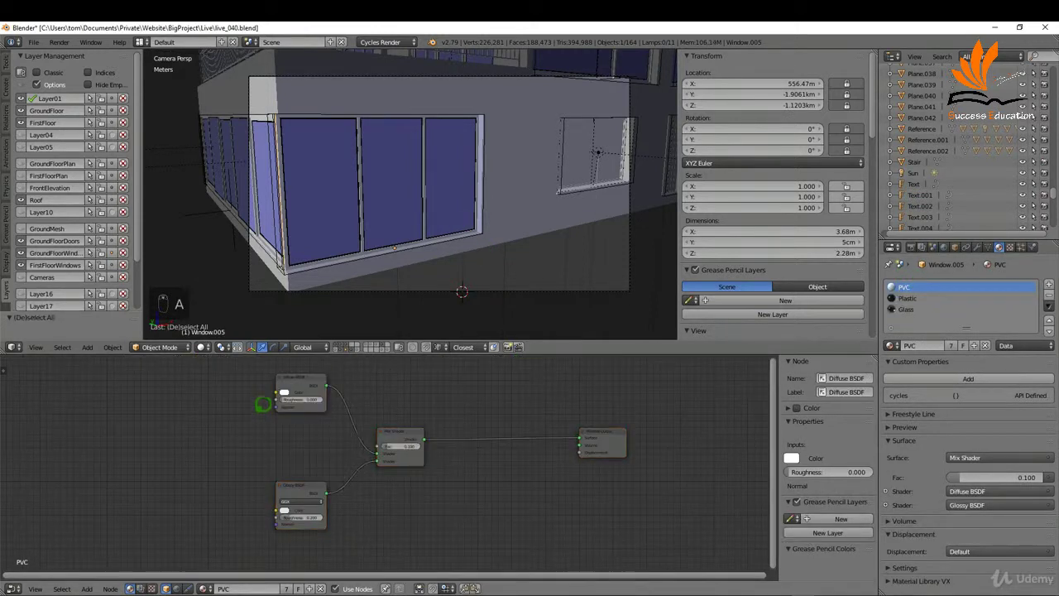
key(b)
drag(220, 371, 452, 531)
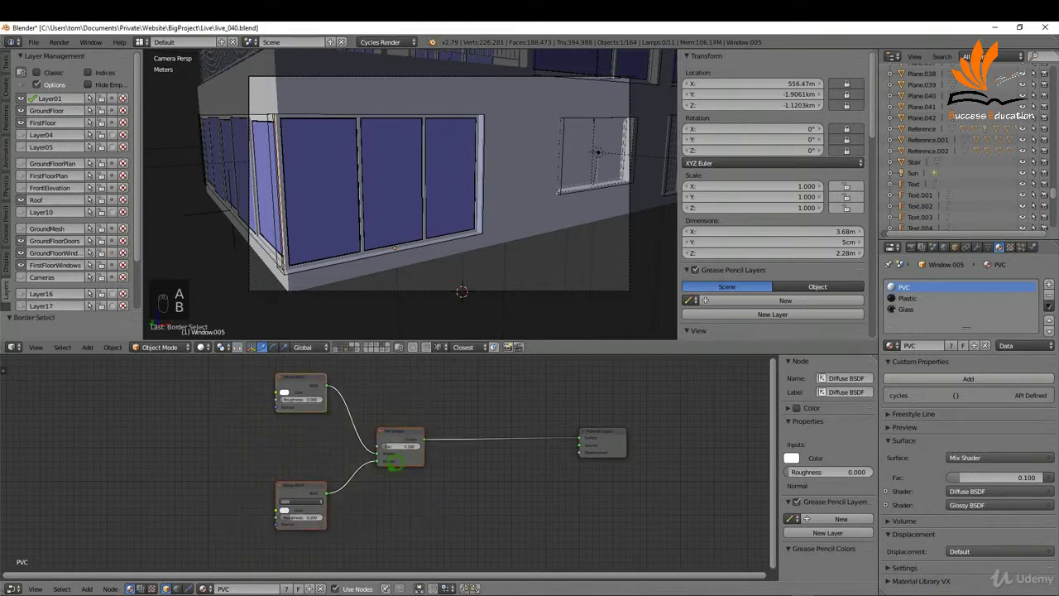
key(Delete)
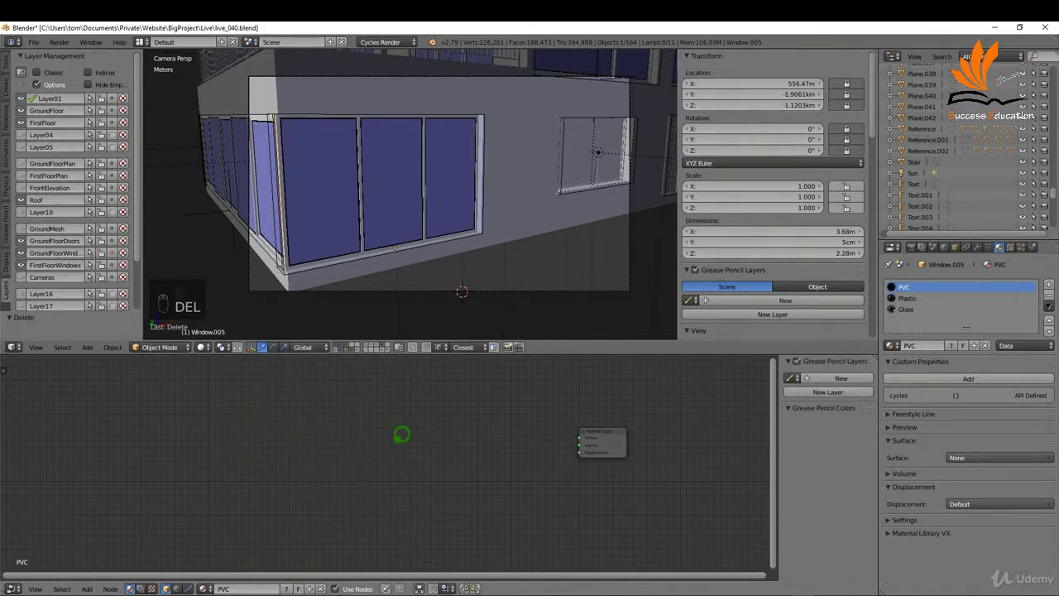
Step: Add a Principled BSDF linked to Surface, set Roughness 0.117 and open its base colour
key(shift+a)
mouse_move(401, 433)
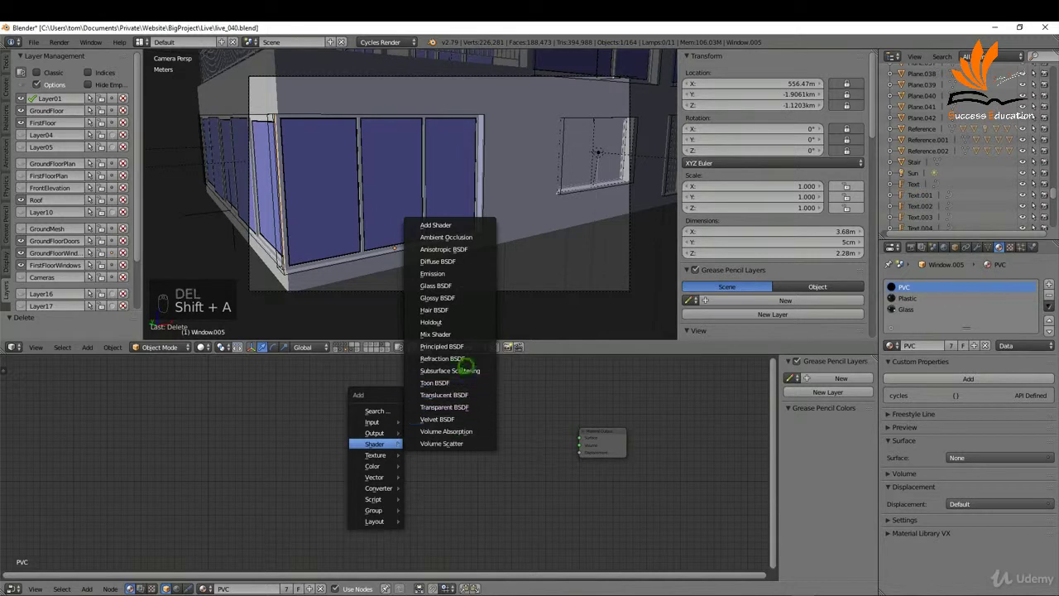
click(447, 346)
click(521, 409)
drag(551, 415, 587, 426)
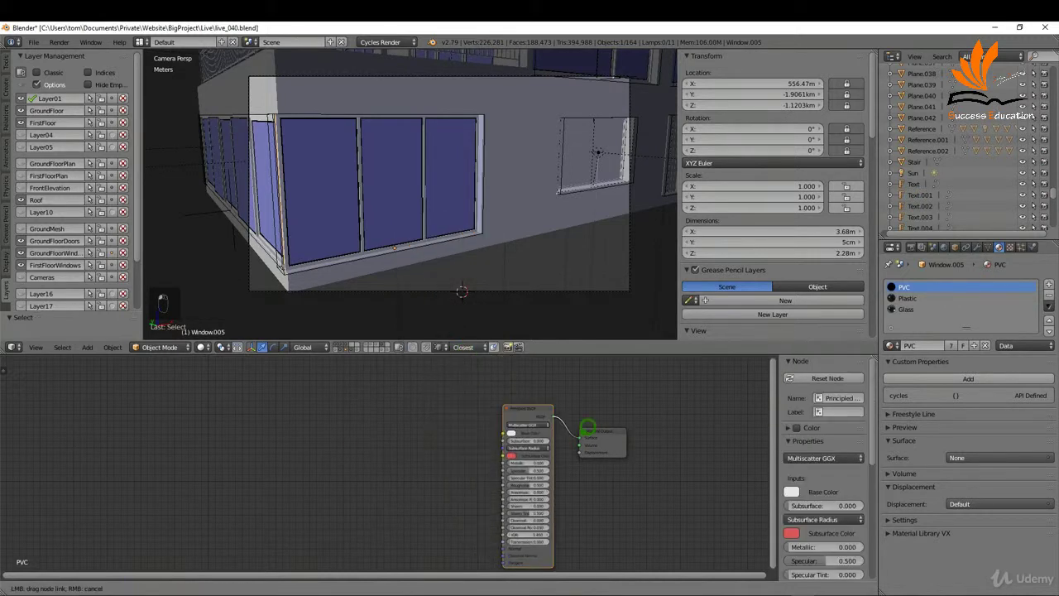
scroll(601, 520, up, 2)
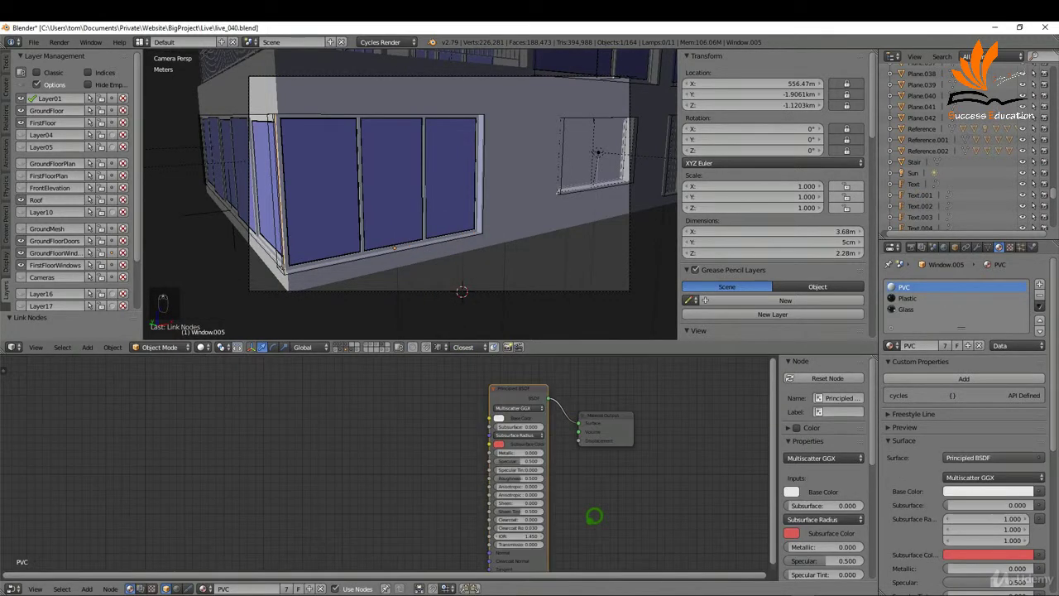
drag(527, 473, 514, 474)
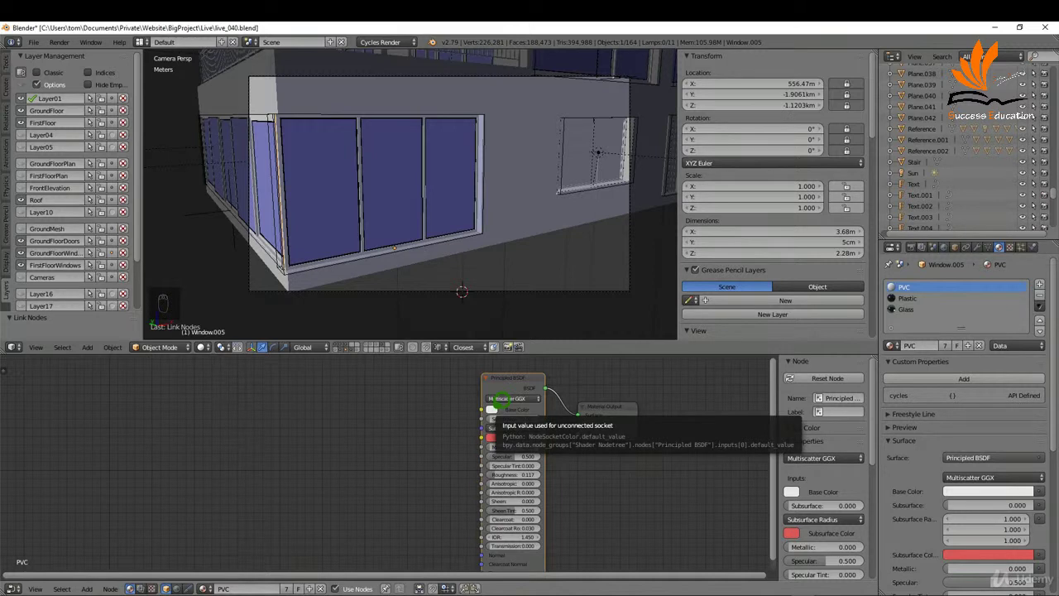
click(492, 409)
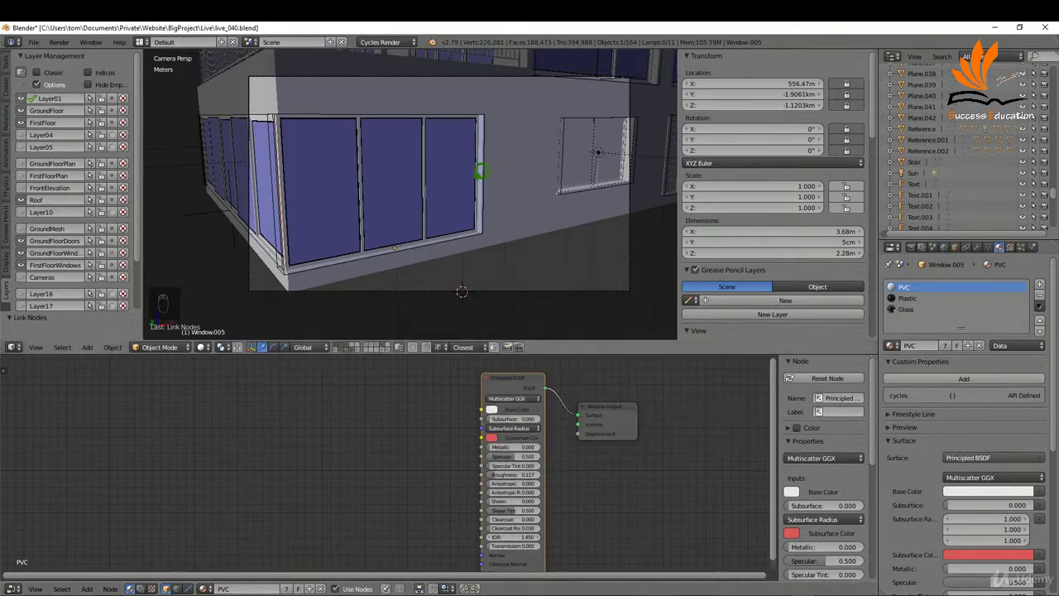
Step: Preview the windows in rendered shading, return to solid, and select the Window Panel object
key(z)
click(527, 155)
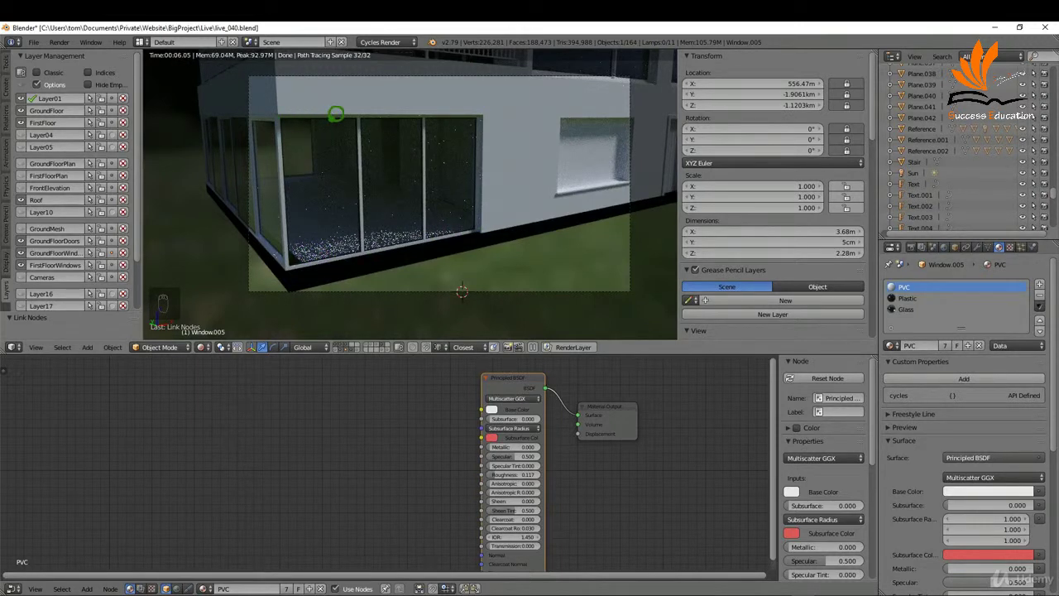
key(z)
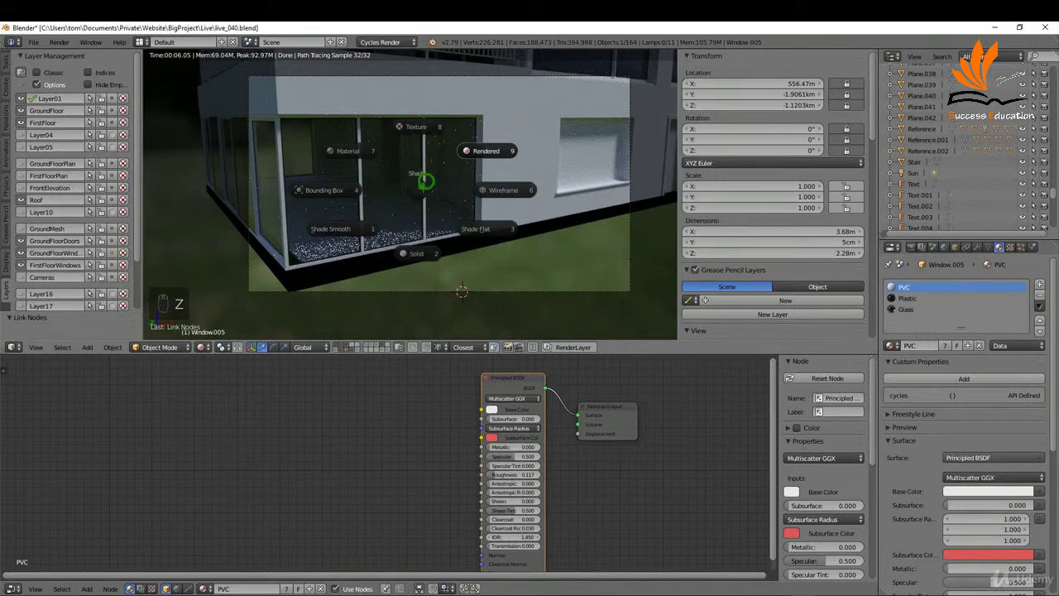
click(425, 247)
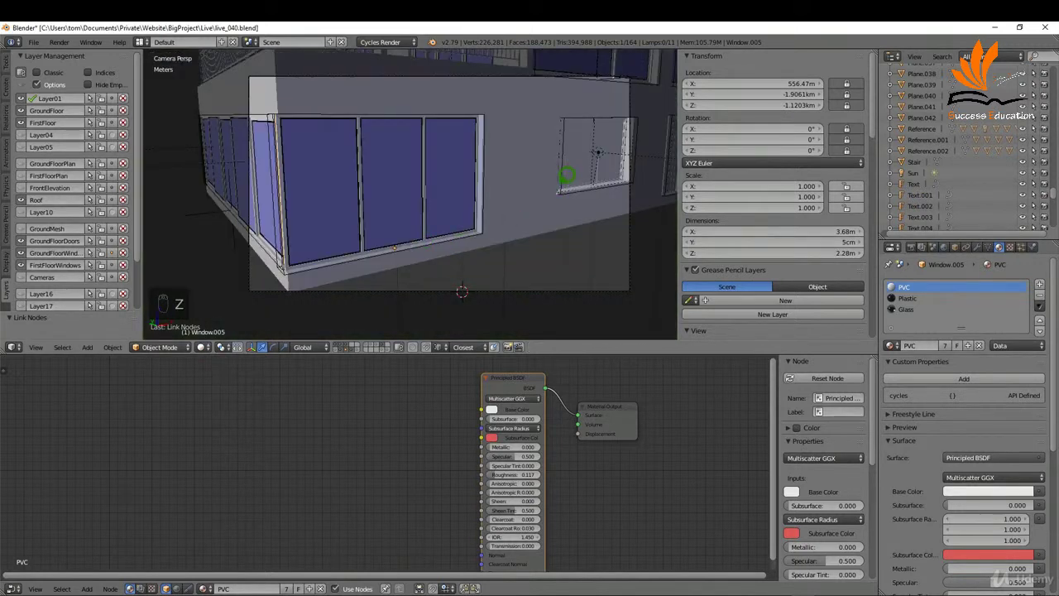
right_click(587, 131)
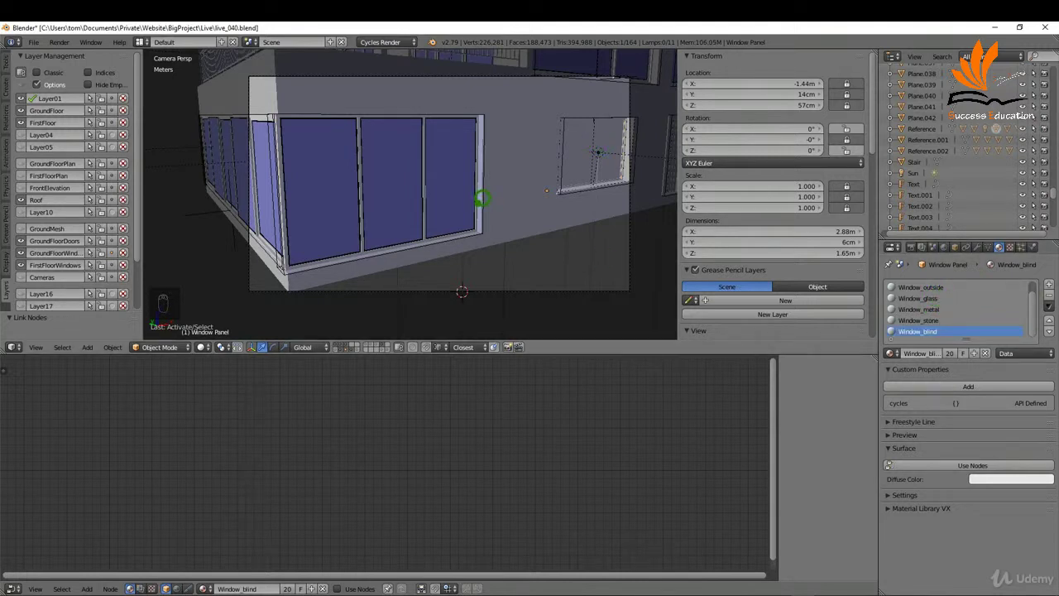
Step: Leave the camera view and orbit to an angled view of the building
key(KP_0)
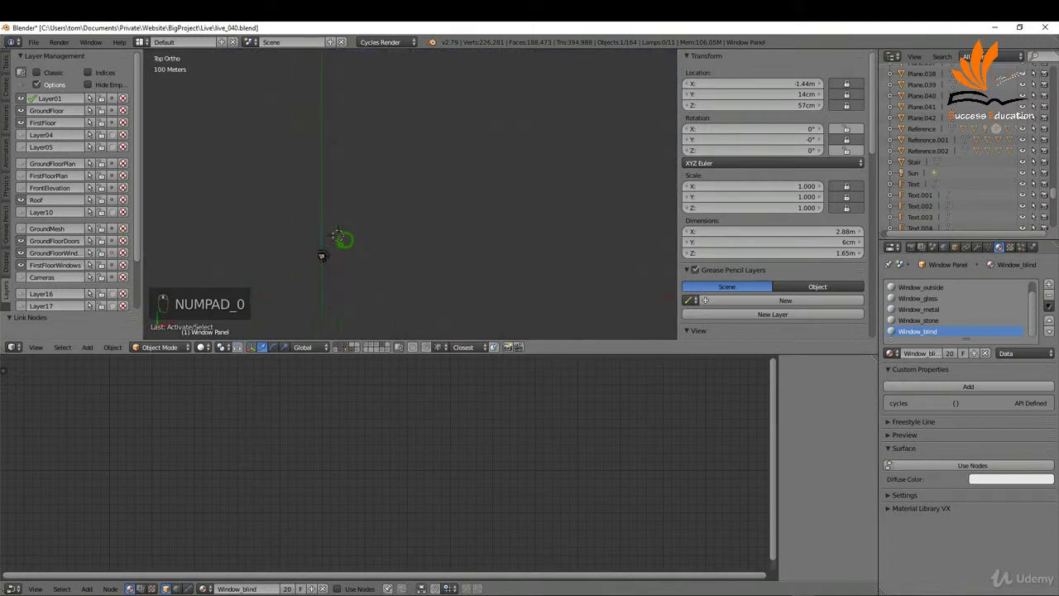
middle_drag(345, 243, 314, 203)
scroll(361, 170, up, 8)
scroll(361, 196, down, 4)
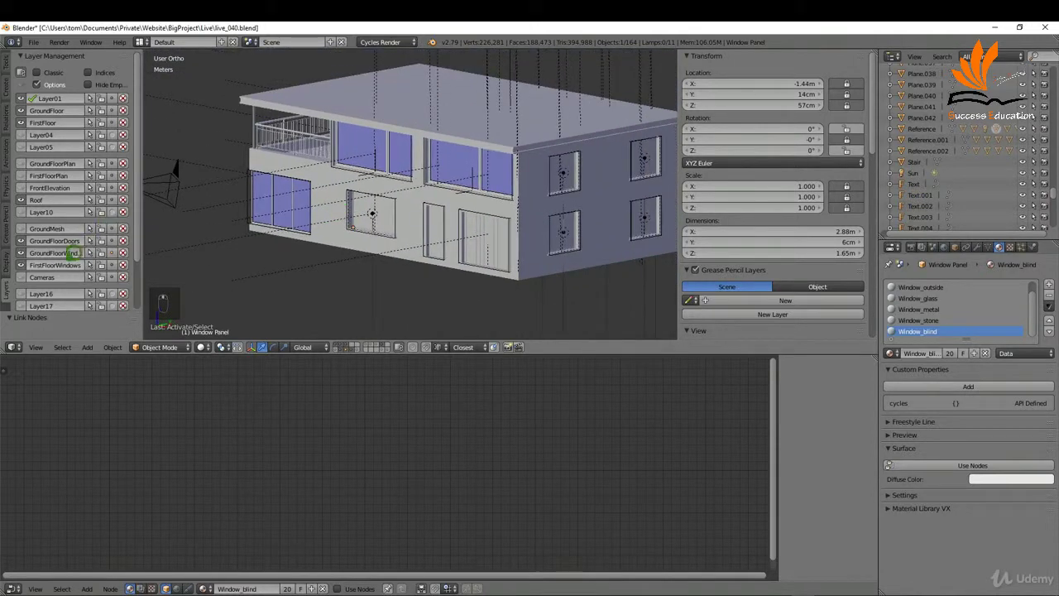
Step: Hide the FrontElevation, Roof, GroundFloorDoors and GroundMesh layers and zoom onto a window panel
click(22, 111)
click(27, 100)
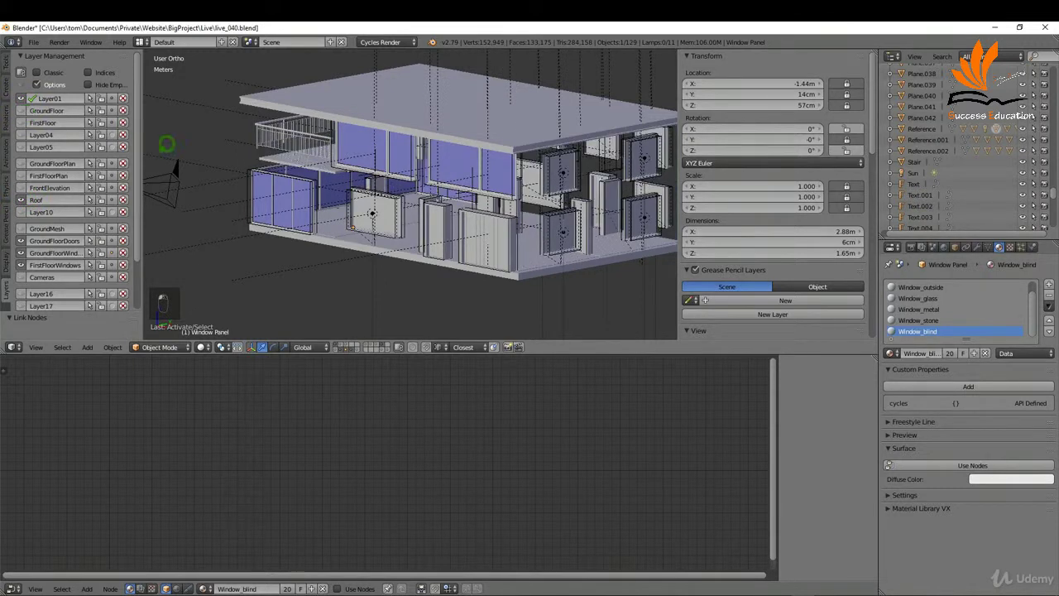
click(31, 191)
click(51, 244)
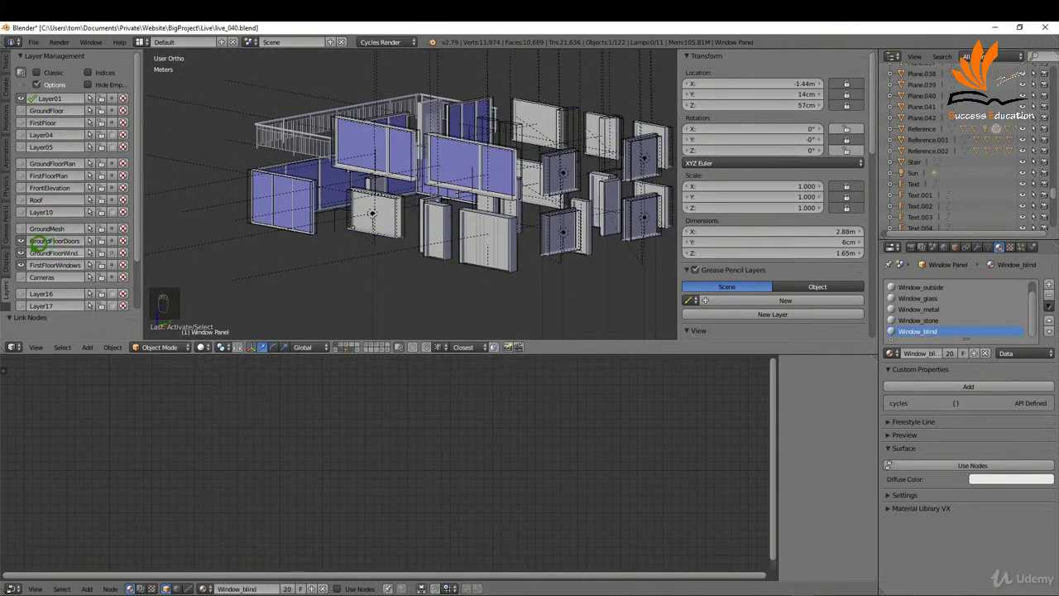
click(47, 253)
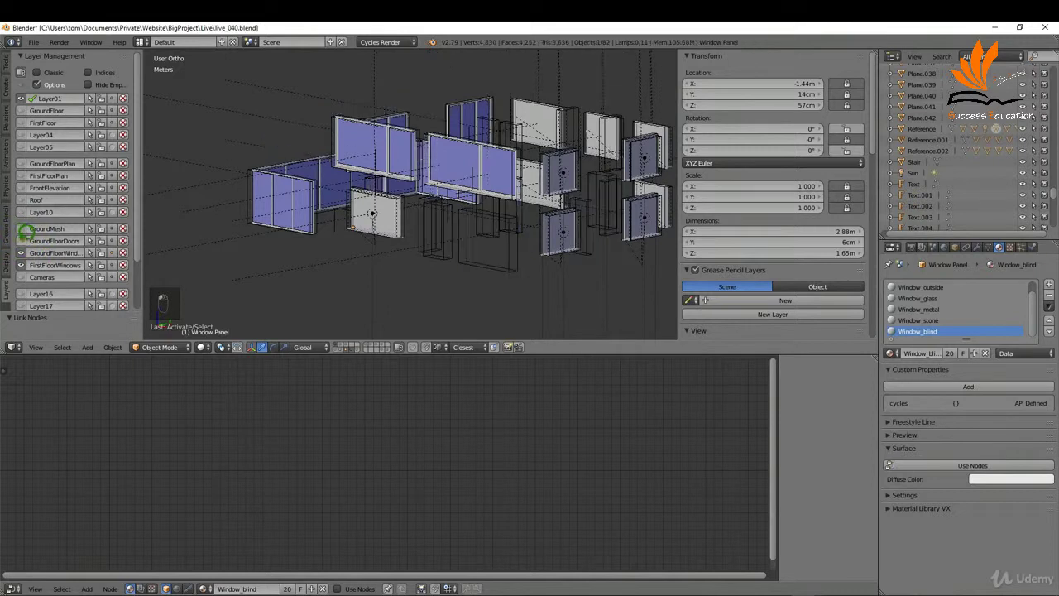
middle_drag(426, 220, 371, 203)
scroll(395, 179, up, 6)
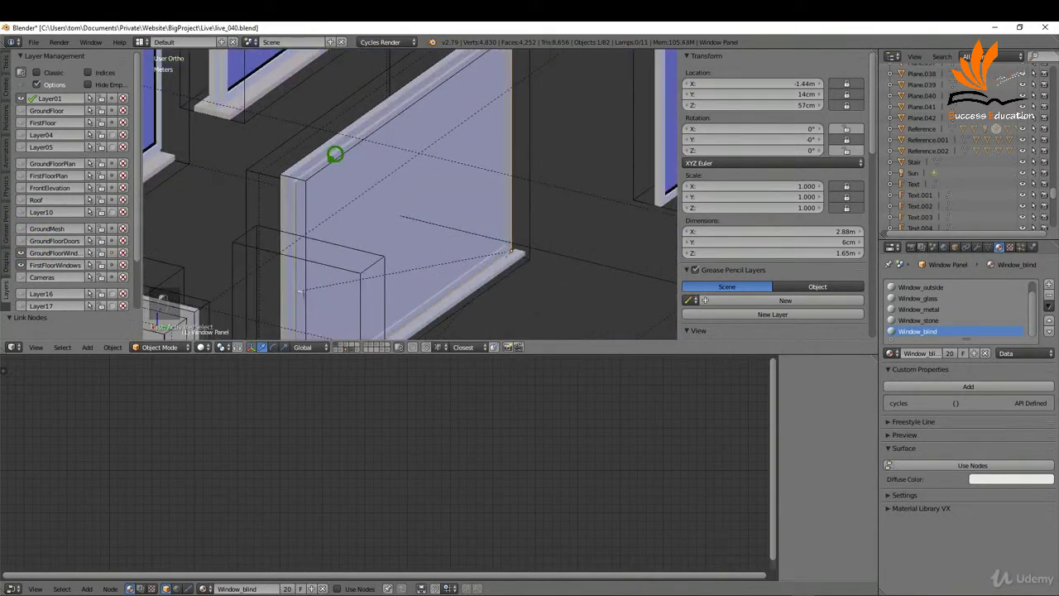
scroll(337, 160, up, 5)
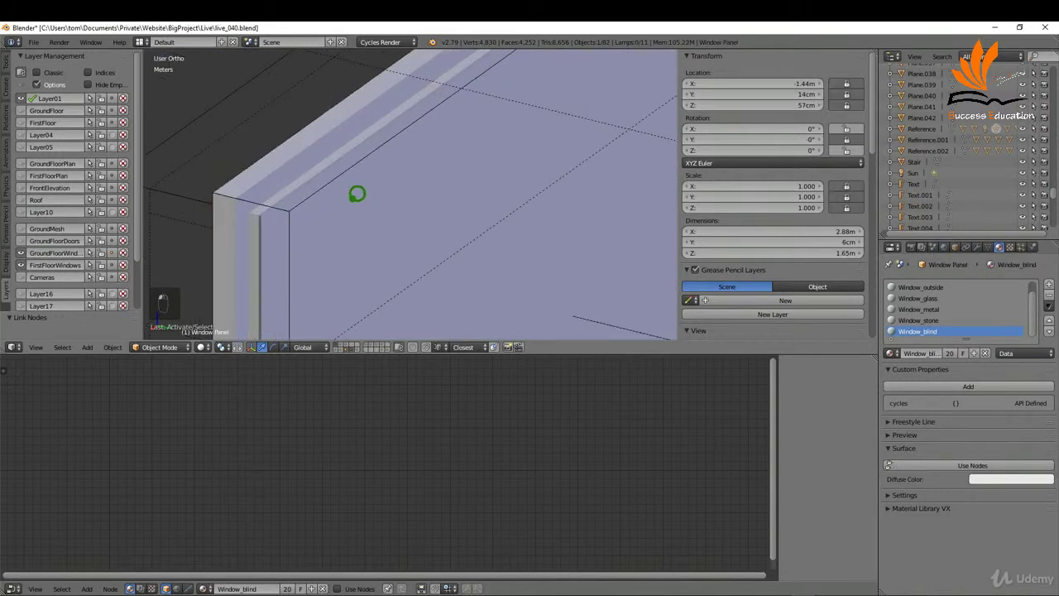
Step: Switch to wireframe shading and enable nodes for the Window_glass material
key(z)
click(432, 191)
scroll(422, 170, down, 2)
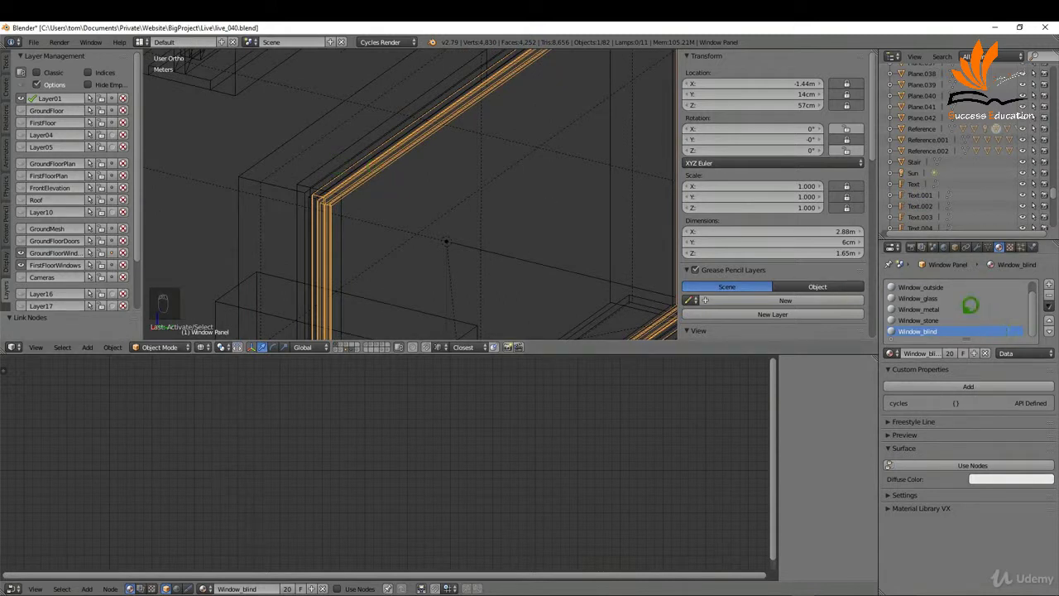
scroll(948, 293, up, 1)
click(933, 306)
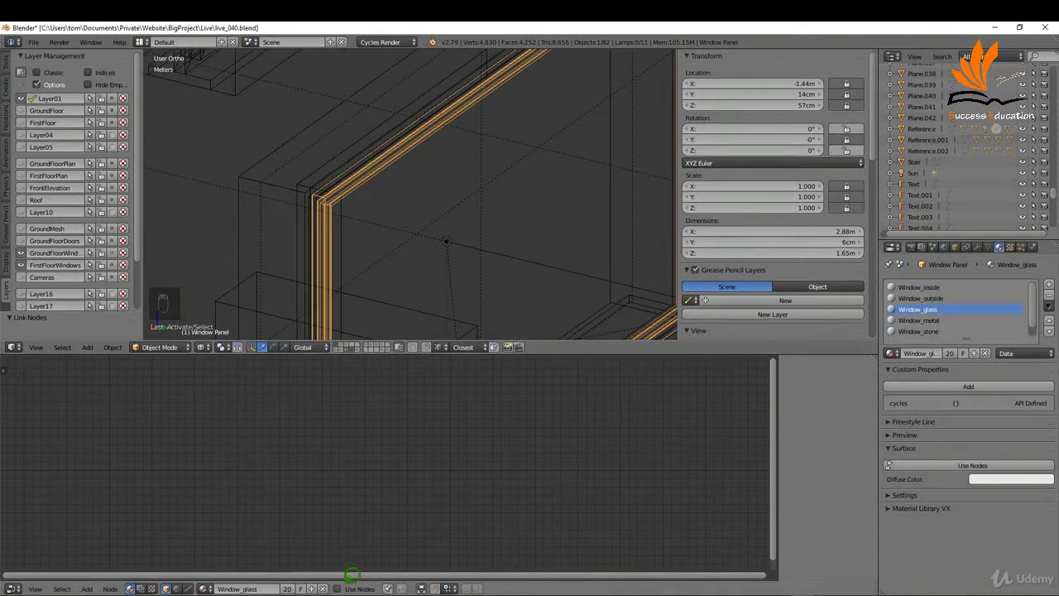
click(346, 586)
key(Home)
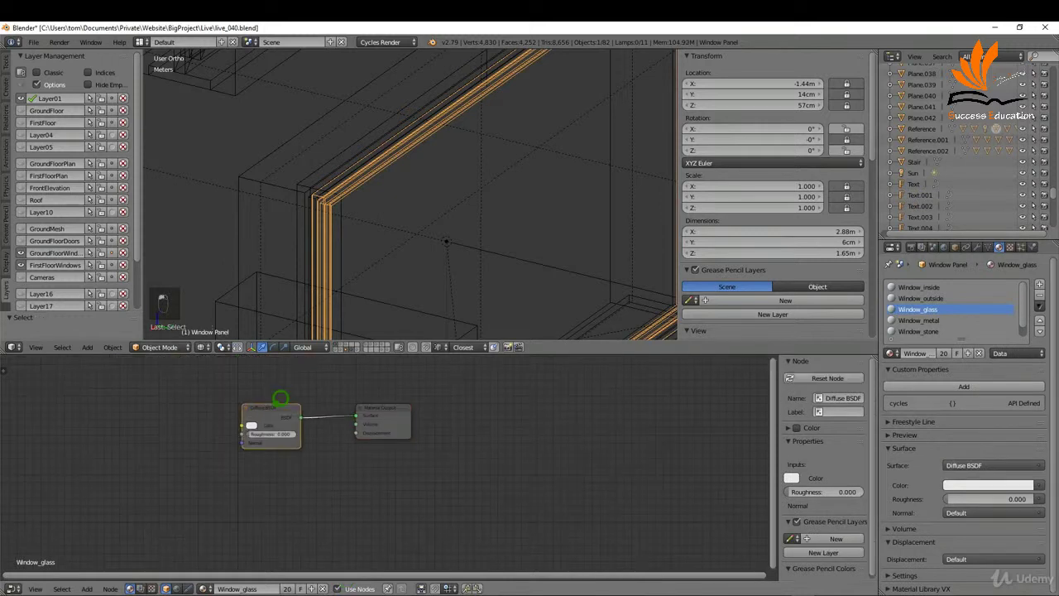
Step: Replace Window_glass's Diffuse BSDF with a Principled BSDF linked to the output Surface
key(Delete)
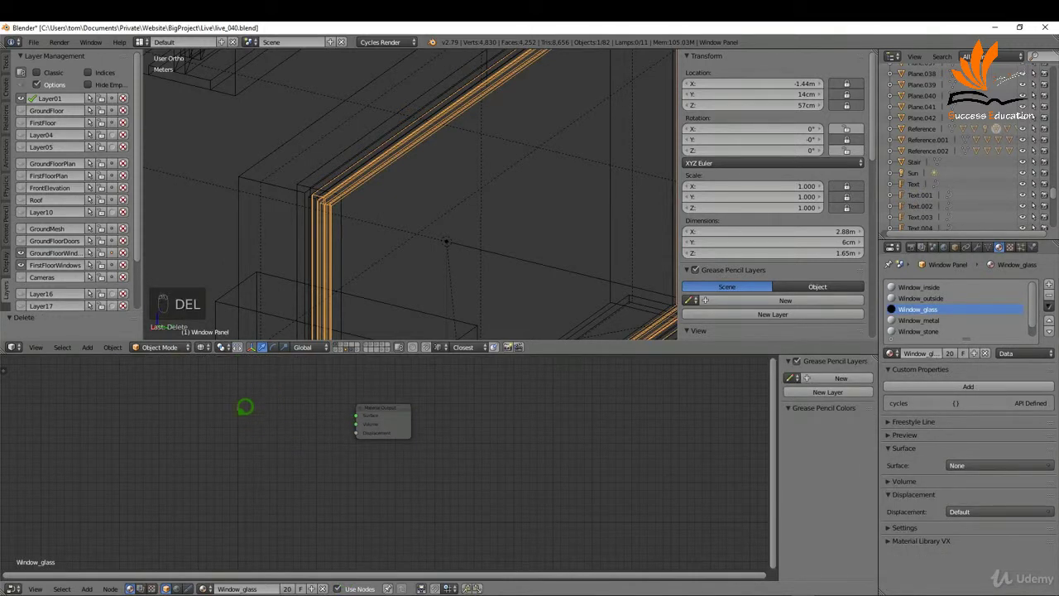
key(shift+a)
mouse_move(239, 411)
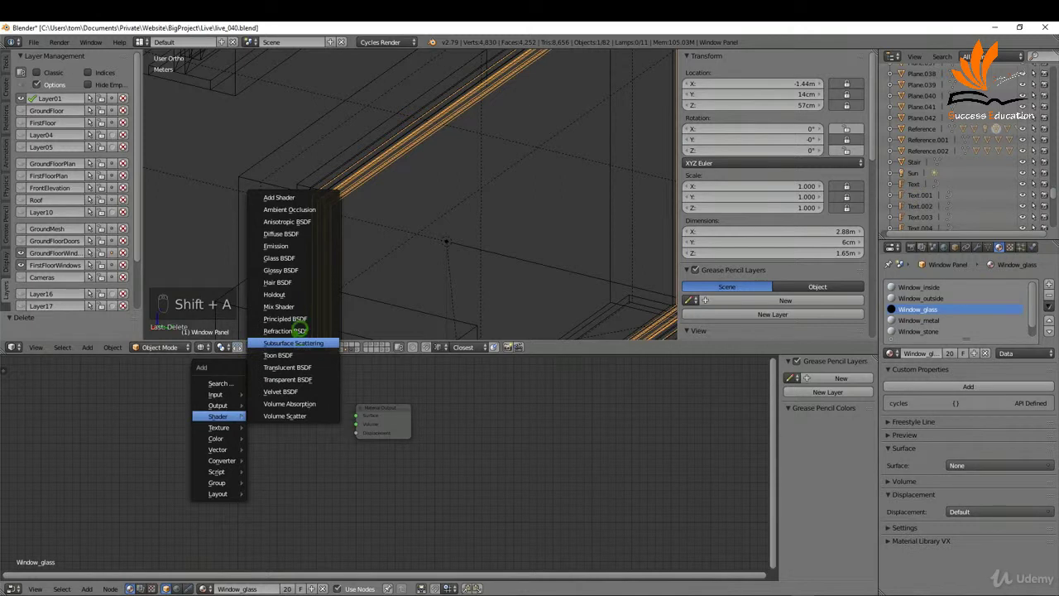
click(299, 319)
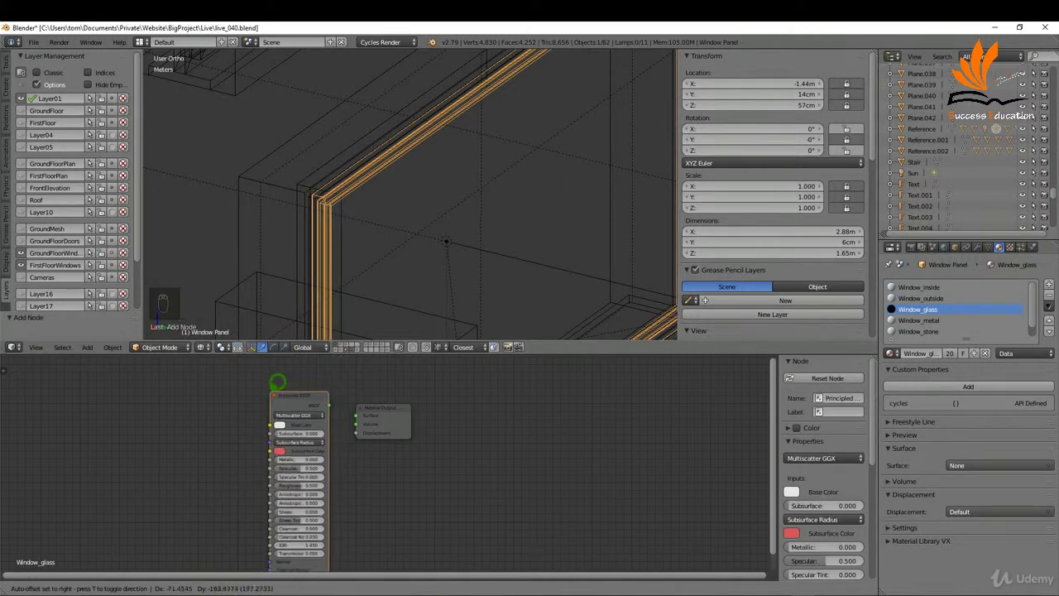
click(278, 381)
drag(328, 404, 364, 408)
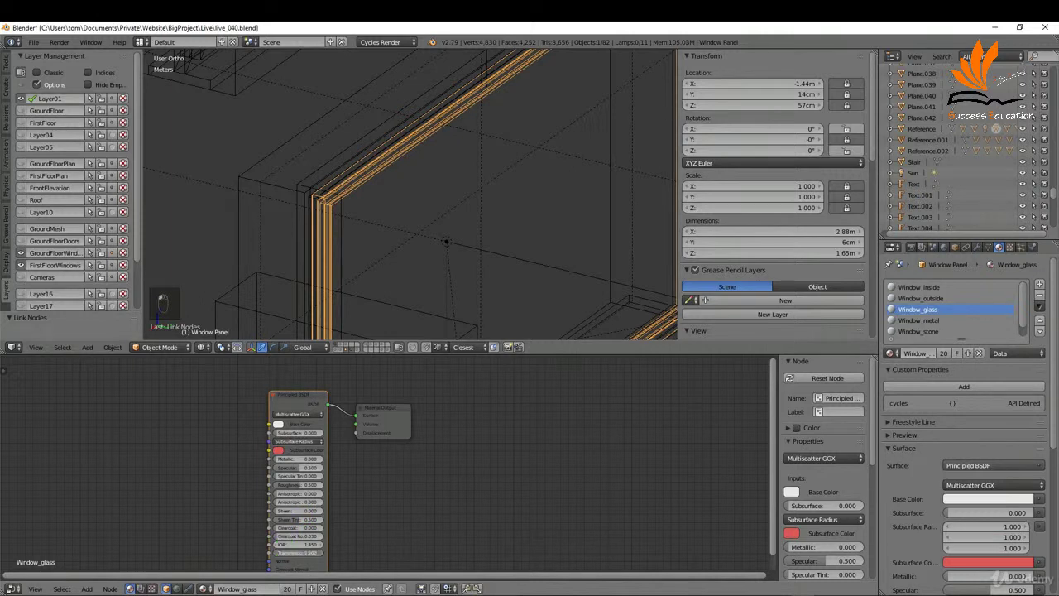
Step: Orbit to face the window frame and draw a render border around it
click(312, 481)
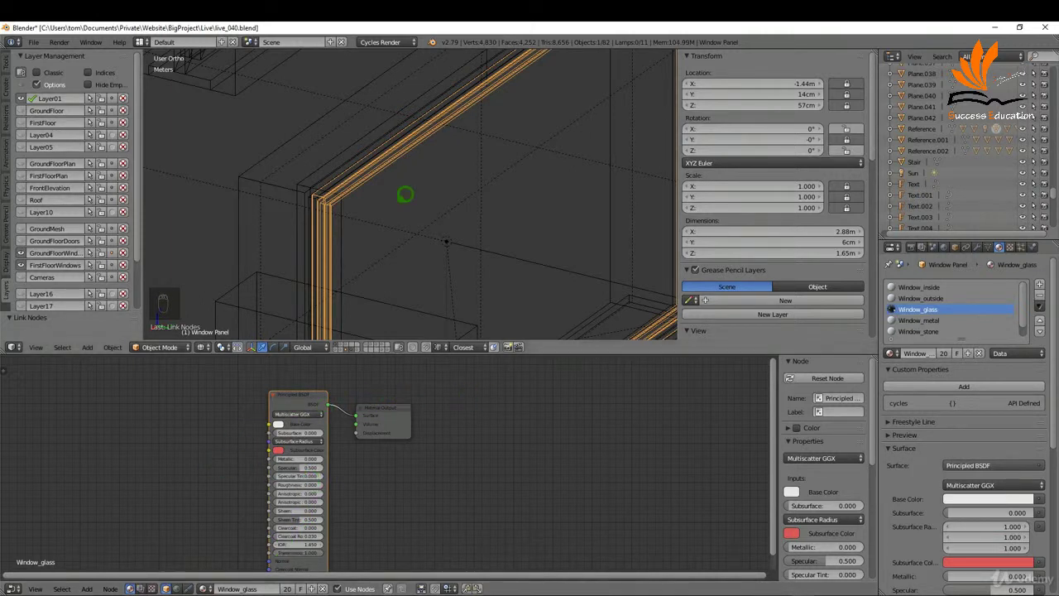
middle_drag(351, 180, 461, 157)
drag(354, 132, 526, 251)
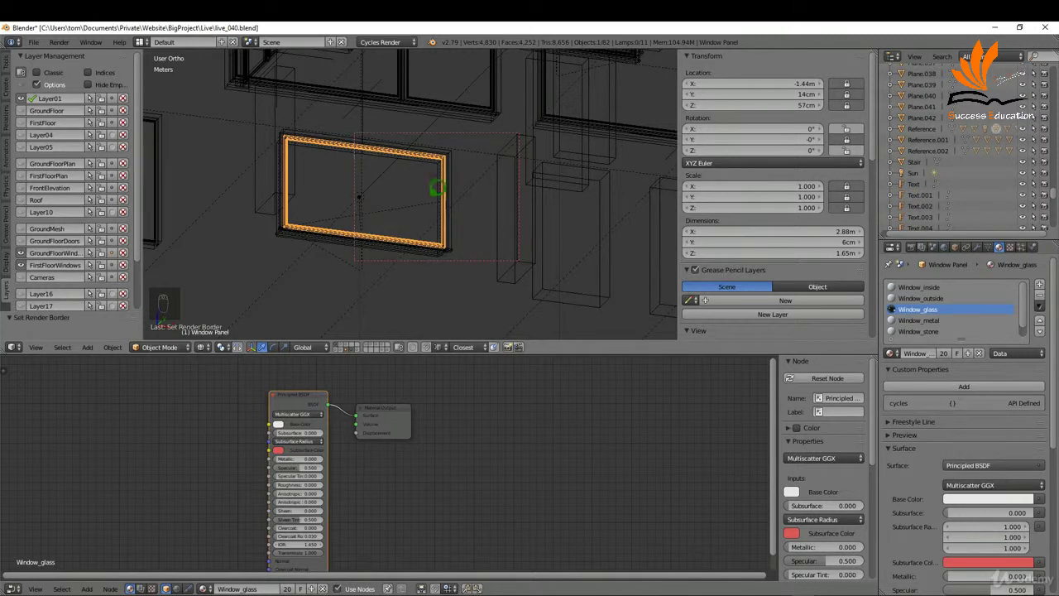
Step: Preview the window region in rendered shading and show the GroundFloor and FirstFloor layers
key(z)
click(486, 141)
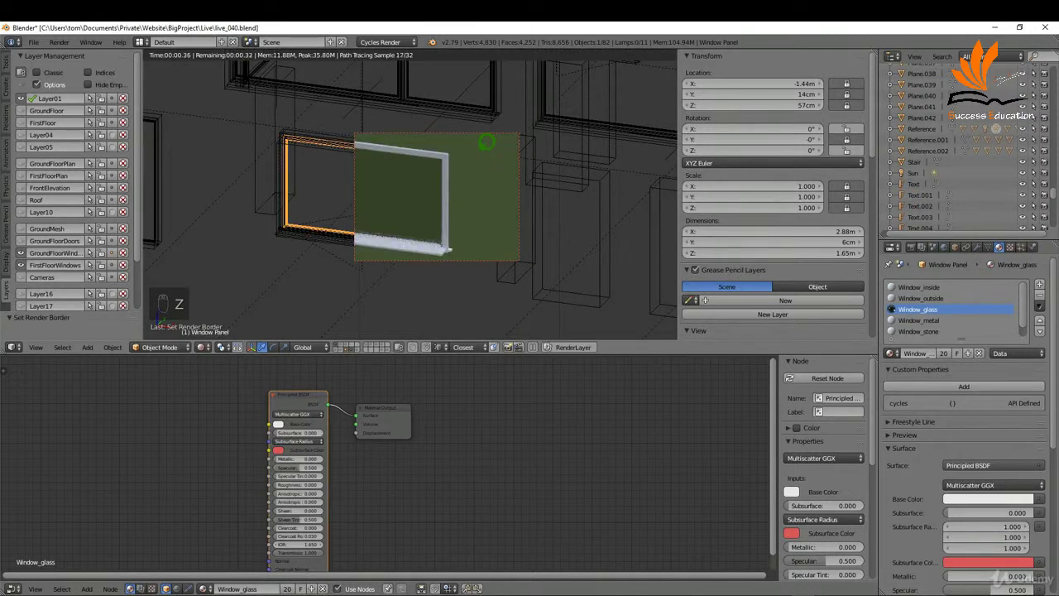
click(21, 122)
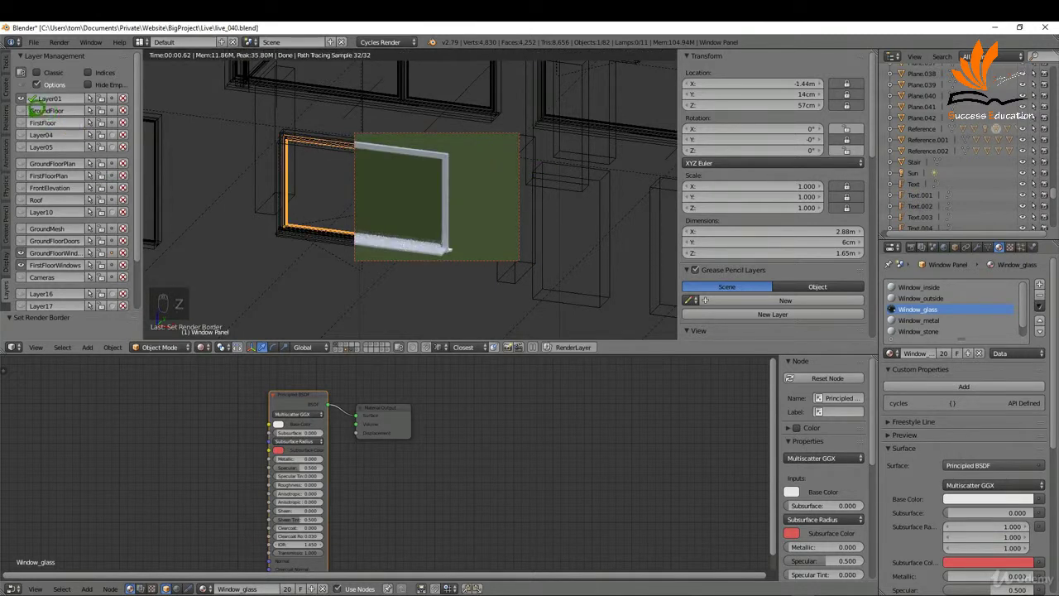
click(21, 110)
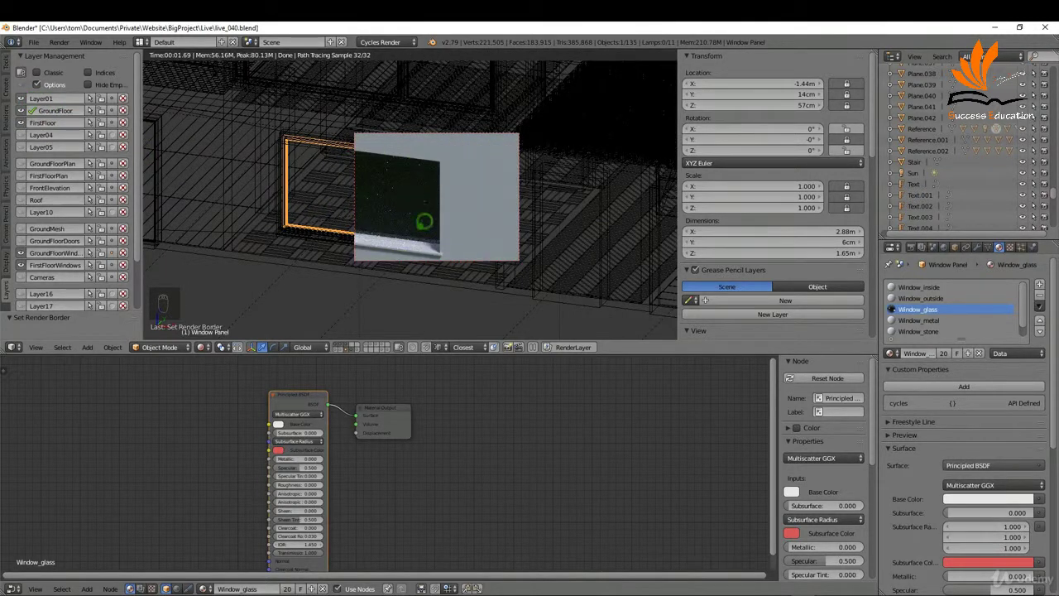
Step: Return to solid shading and clear the render border with Ctrl+Alt+B
key(z)
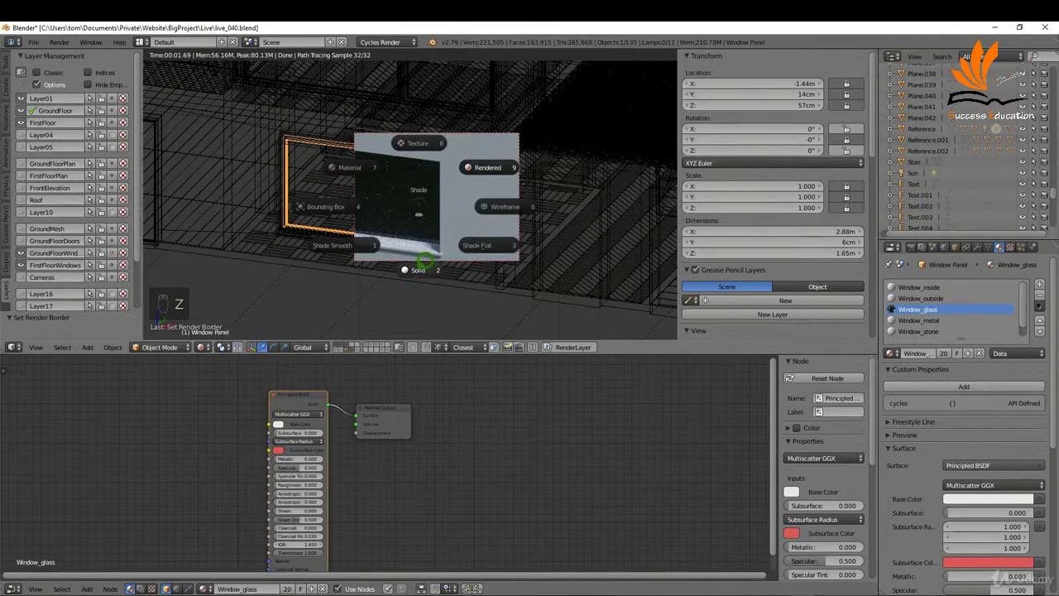
click(422, 259)
key(ctrl+alt+b)
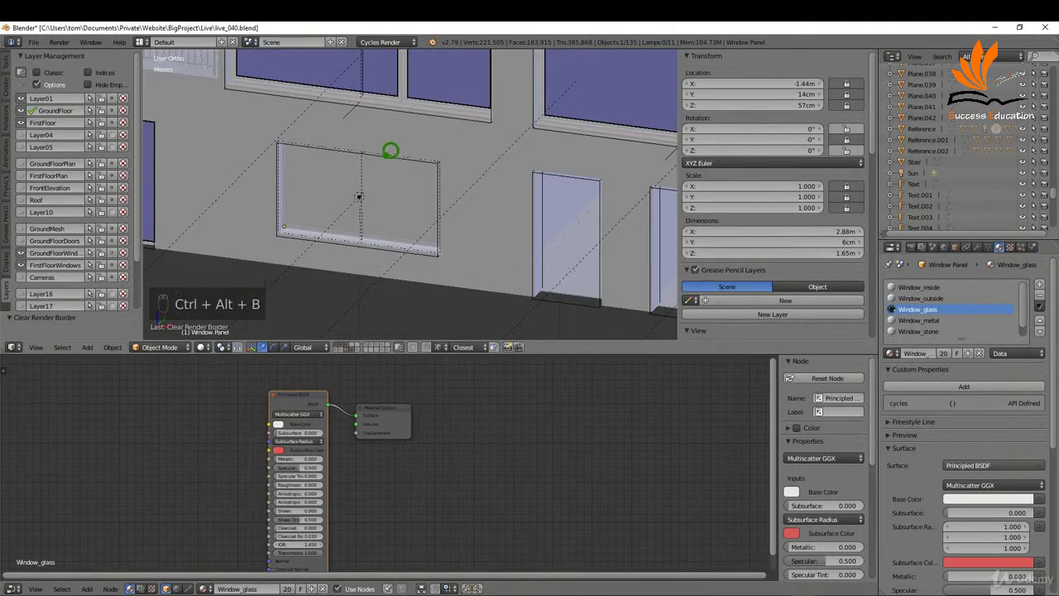
scroll(373, 158, down, 6)
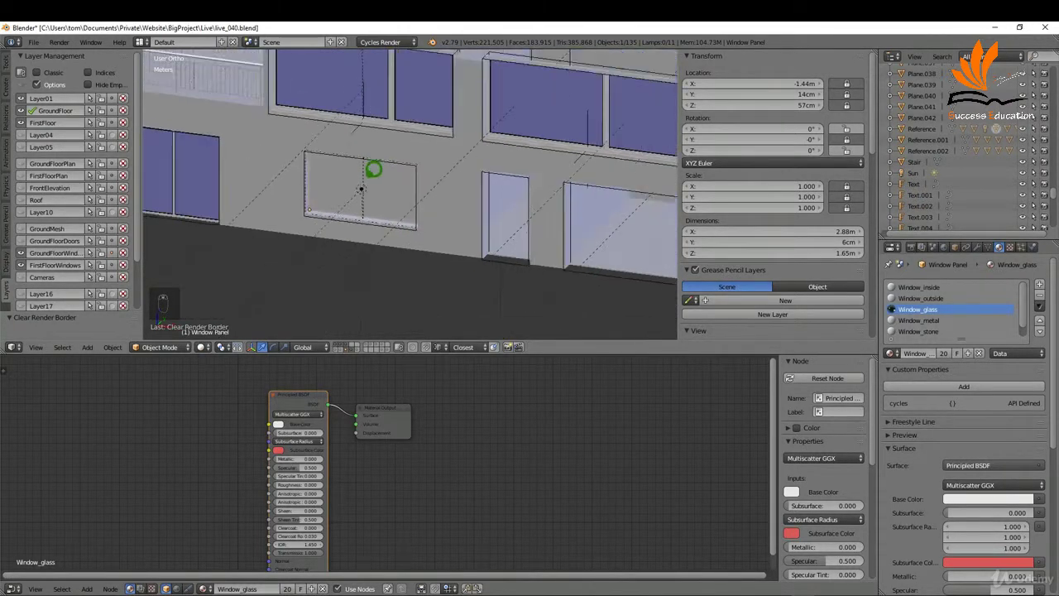
middle_drag(484, 180, 376, 177)
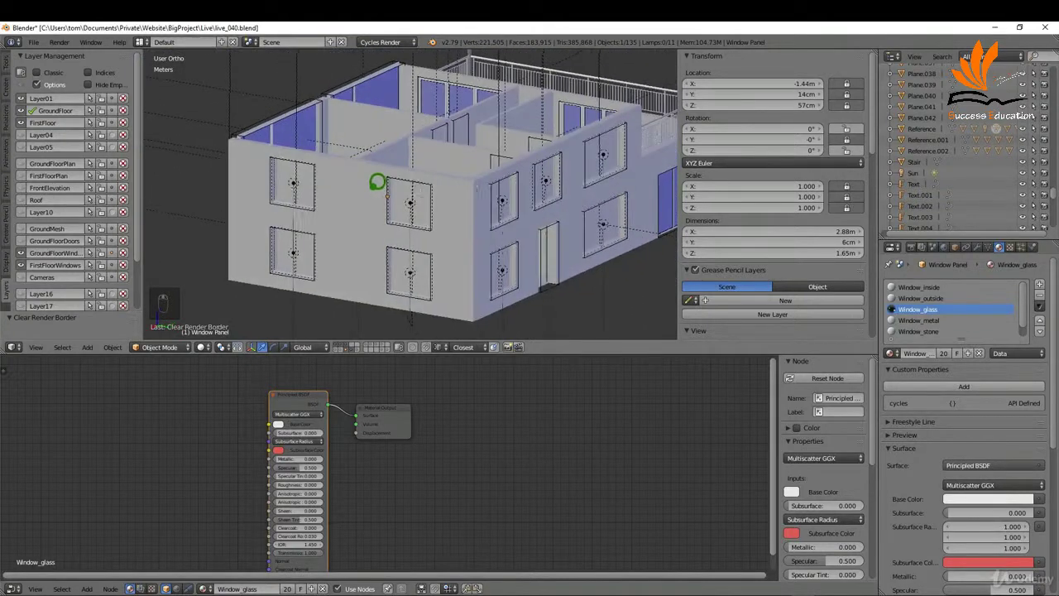
key(z)
click(440, 146)
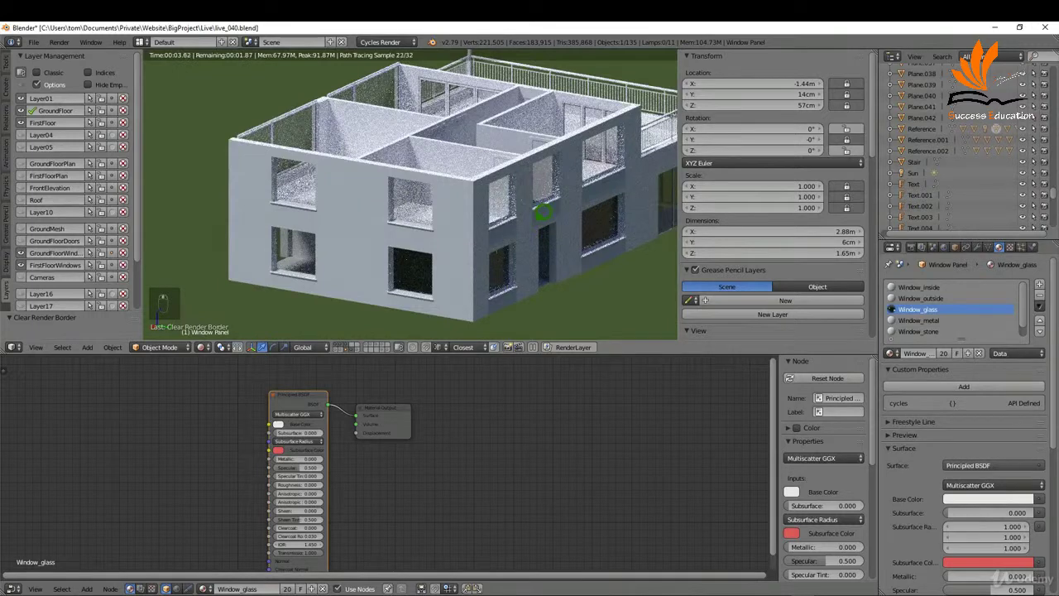
mouse_move(542, 212)
middle_down()
mouse_move(342, 190)
mouse_move(449, 193)
mouse_move(439, 213)
middle_up()
key(z)
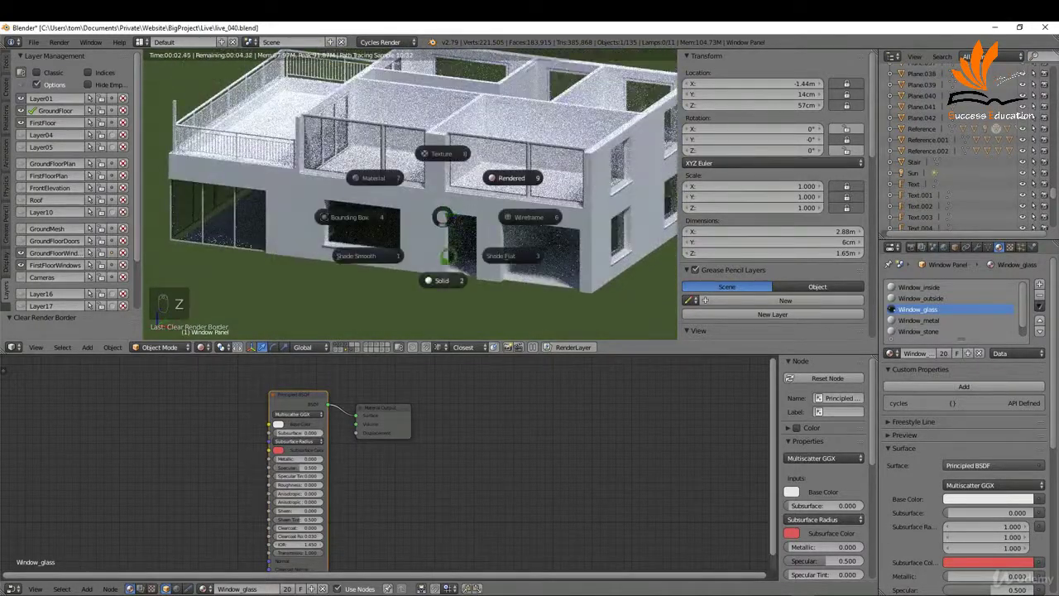
click(451, 268)
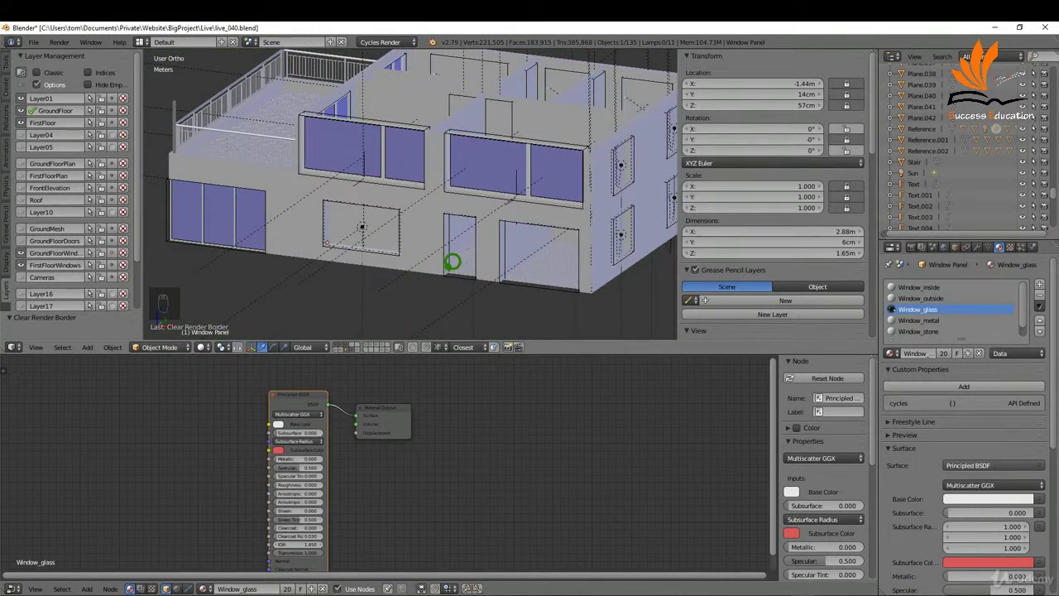